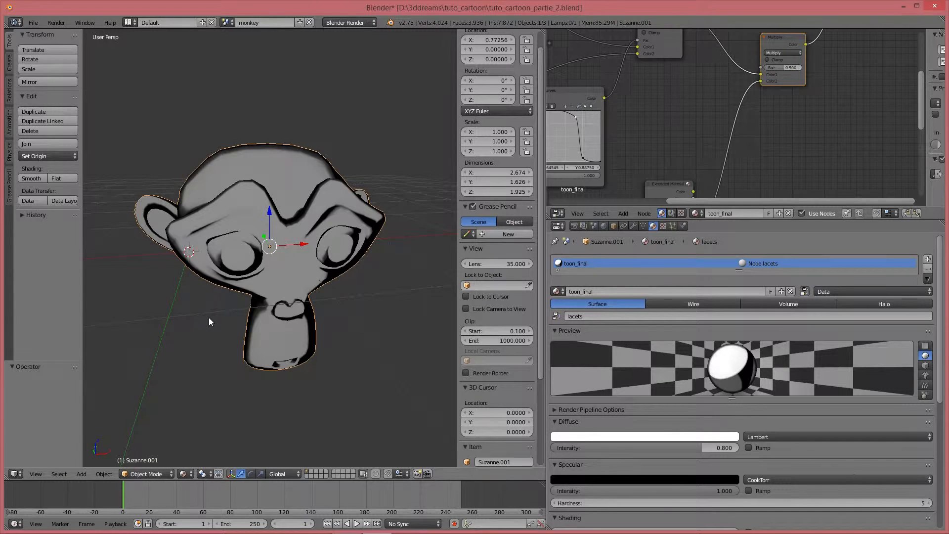
Step: Enlarge the node editor and set the monkey scene's viewport shading to Rendered
{"action": "middle_click_drag", "start_coordinate": [212, 316], "coordinate": [213, 315]}
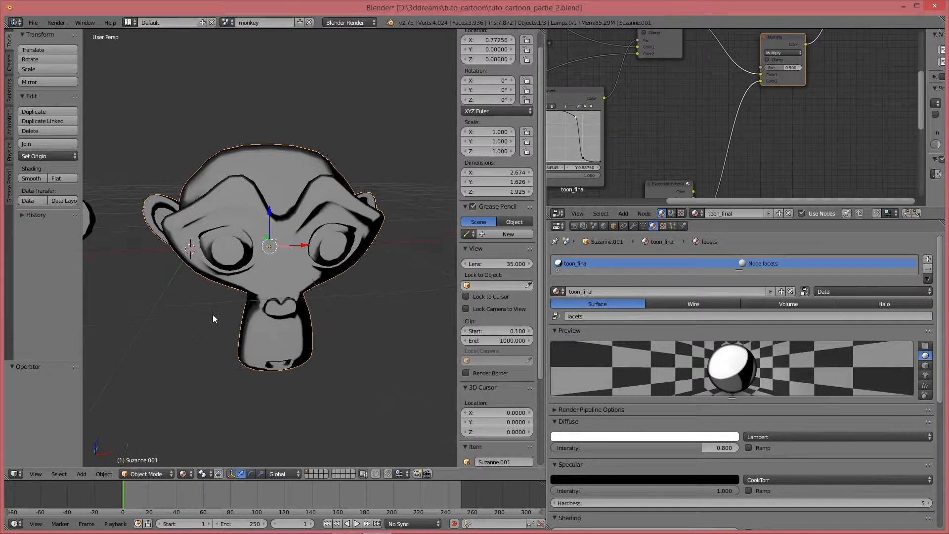
{"action": "left_click_drag", "start_coordinate": [804, 221], "coordinate": [804, 392]}
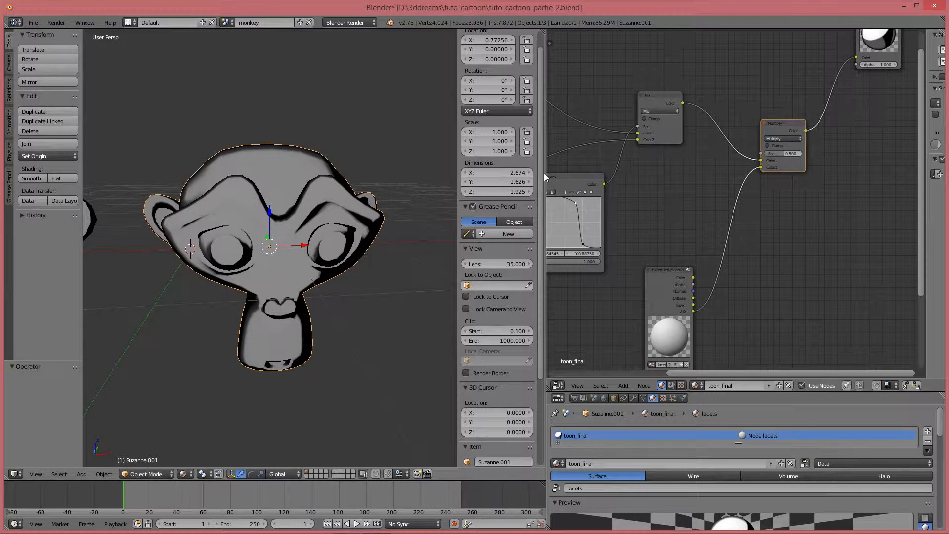
{"action": "left_click_drag", "start_coordinate": [544, 173], "coordinate": [511, 172]}
{"action": "scroll", "coordinate": [667, 228], "scroll_direction": "down", "scroll_amount": 3}
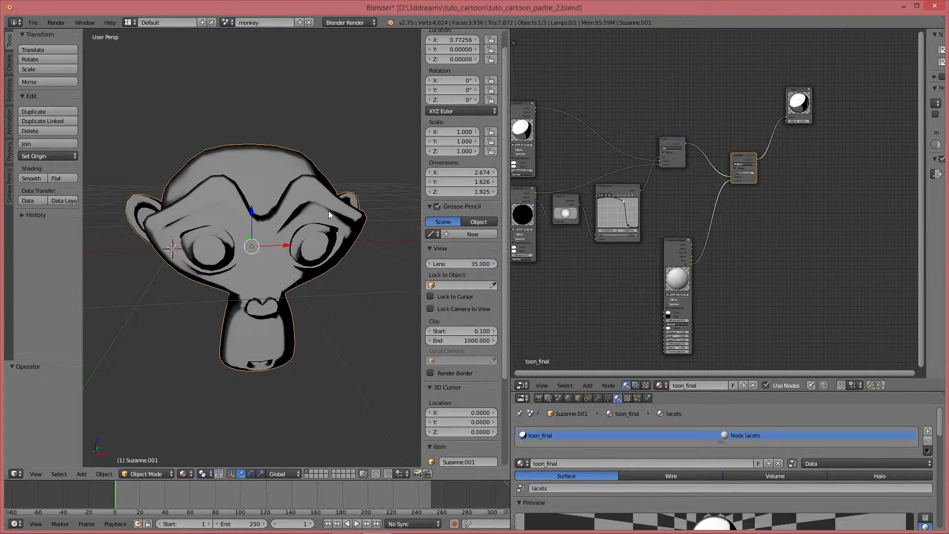
{"action": "left_click", "coordinate": [183, 473]}
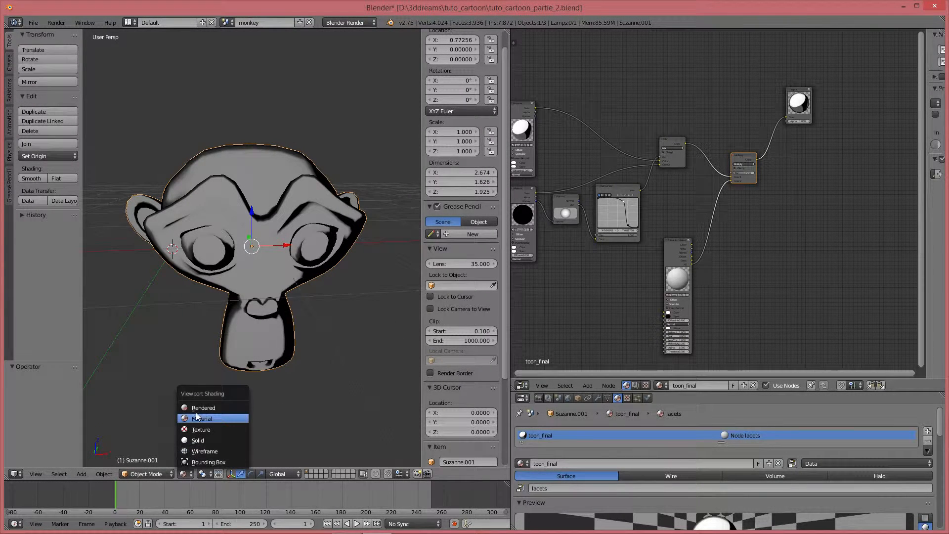
{"action": "left_click", "coordinate": [197, 407]}
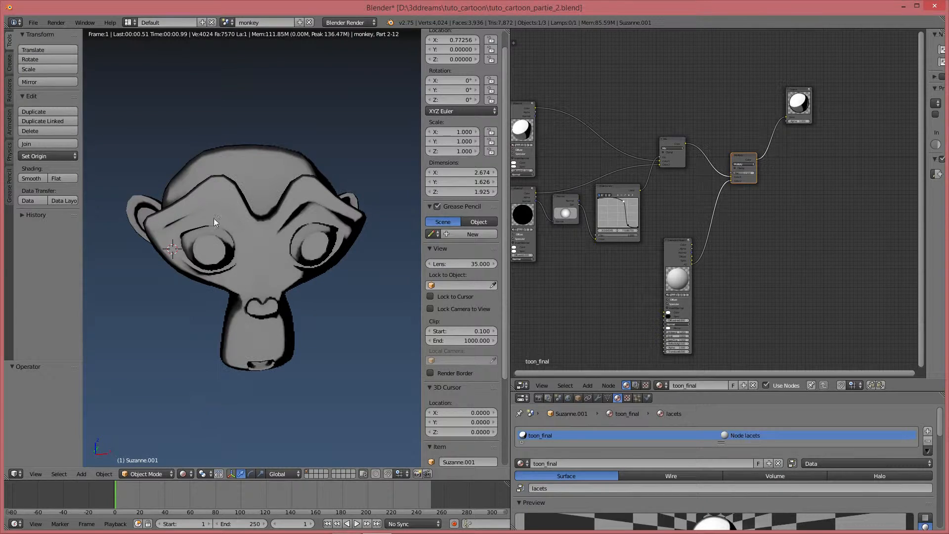
Step: Examine the toon_final node tree, looking at its lacets, toon_base.001 and black.001 material nodes
{"action": "scroll", "coordinate": [713, 170], "scroll_direction": "down", "scroll_amount": 3}
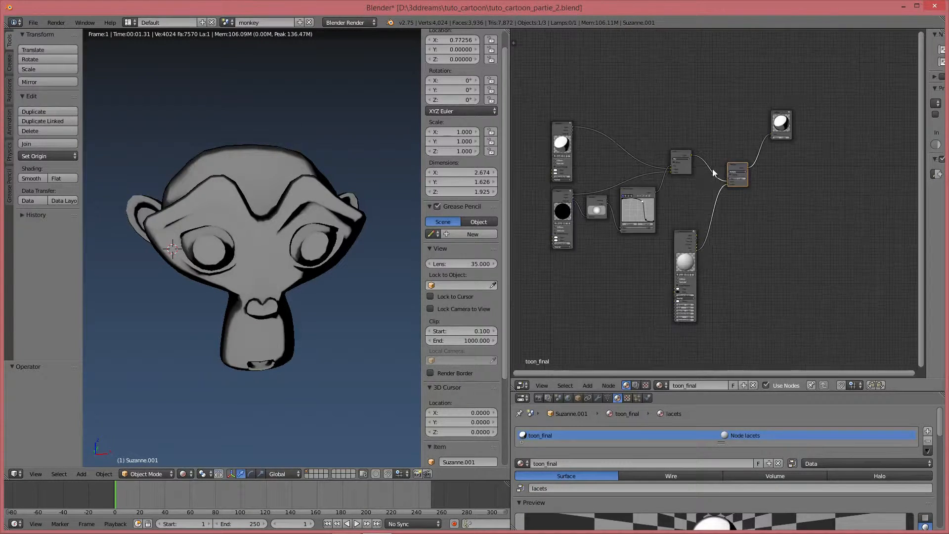
{"action": "scroll", "coordinate": [686, 232], "scroll_direction": "up", "scroll_amount": 2}
{"action": "left_click_drag", "start_coordinate": [682, 239], "coordinate": [679, 243]}
{"action": "middle_click_drag", "start_coordinate": [597, 173], "coordinate": [613, 143]}
{"action": "scroll", "coordinate": [604, 134], "scroll_direction": "up", "scroll_amount": 4}
{"action": "scroll", "coordinate": [603, 131], "scroll_direction": "down", "scroll_amount": 2}
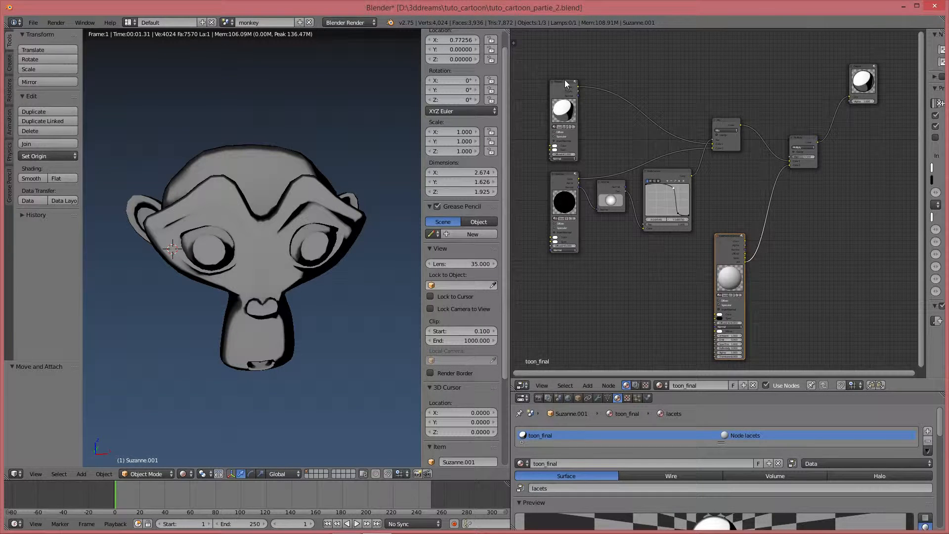
{"action": "mouse_move", "coordinate": [565, 81]}
{"action": "left_mouse_down"}
{"action": "mouse_move", "coordinate": [546, 61]}
{"action": "mouse_move", "coordinate": [557, 77]}
{"action": "left_mouse_up"}
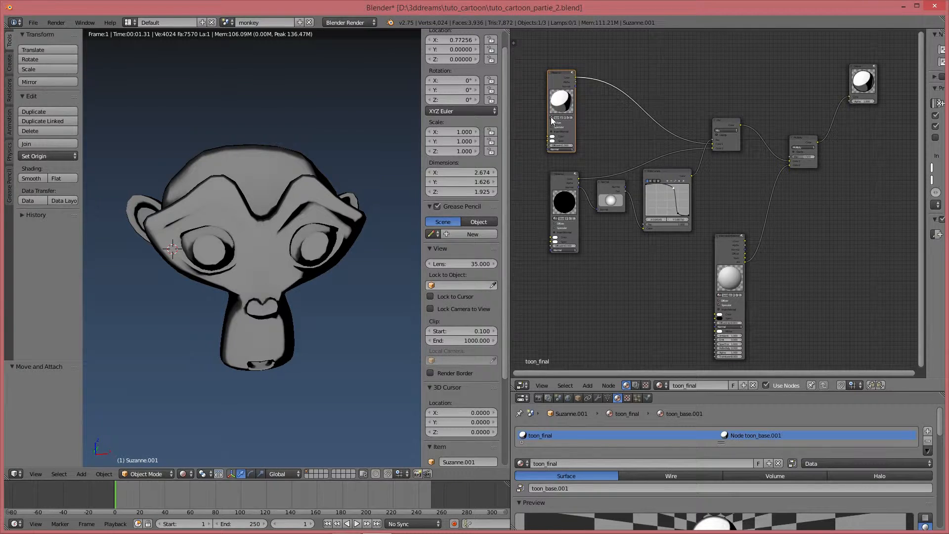
{"action": "left_click", "coordinate": [553, 119]}
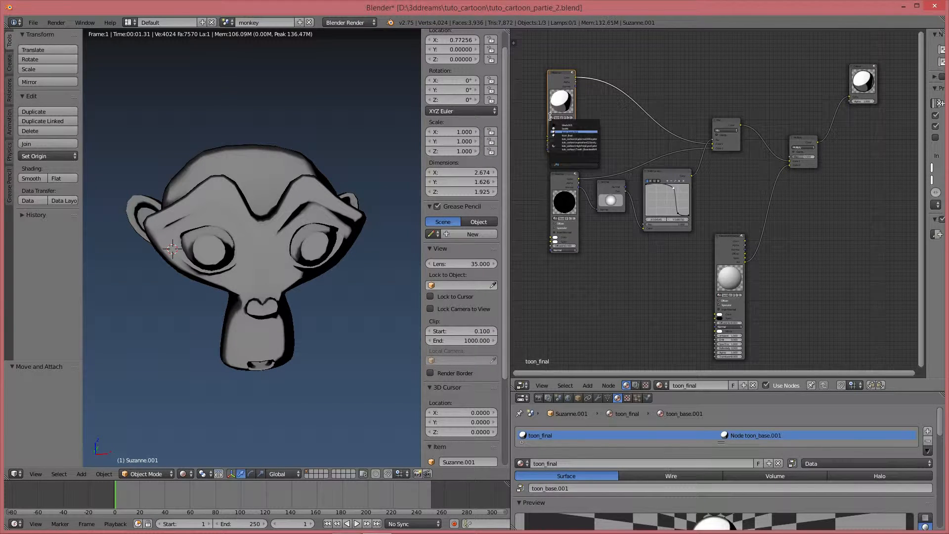
{"action": "left_click", "coordinate": [630, 127]}
{"action": "left_click_drag", "start_coordinate": [567, 180], "coordinate": [558, 170]}
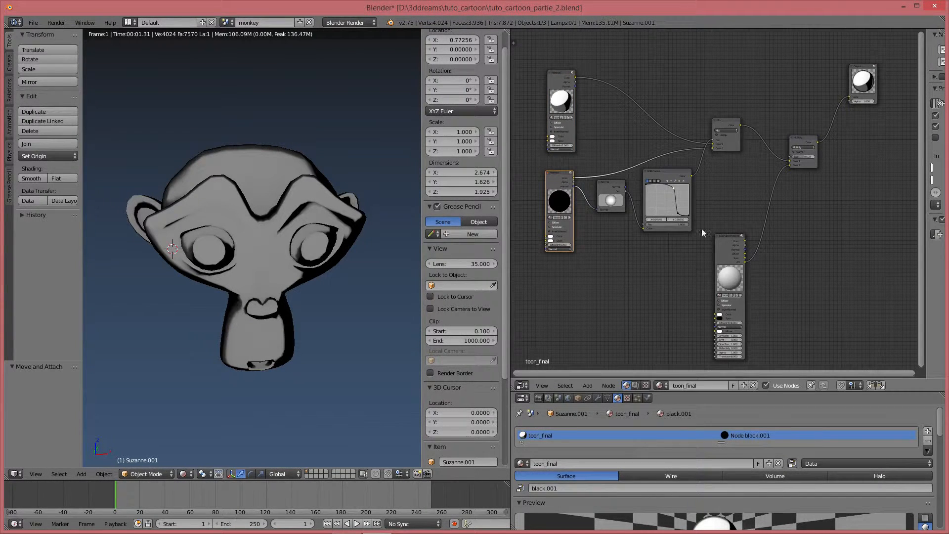
{"action": "left_click_drag", "start_coordinate": [723, 235], "coordinate": [728, 243]}
{"action": "left_click_drag", "start_coordinate": [556, 173], "coordinate": [559, 177]}
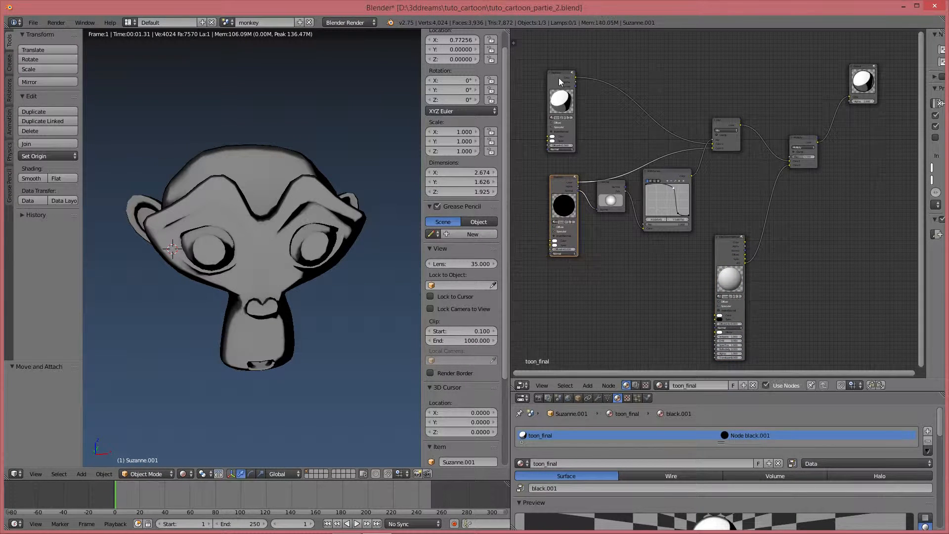
{"action": "left_click_drag", "start_coordinate": [560, 73], "coordinate": [561, 72]}
Step: Switch to the woman scene and set the viewport shading to Material
{"action": "left_click", "coordinate": [227, 23]}
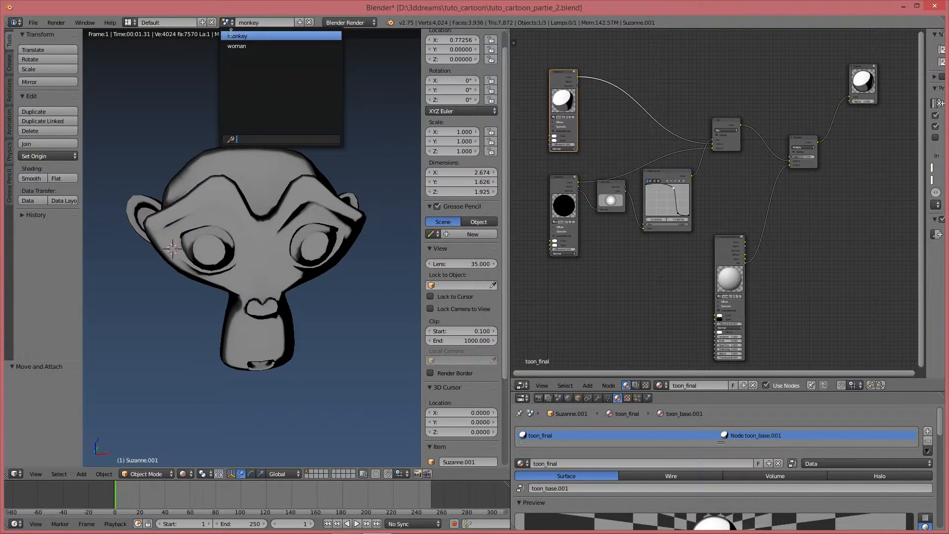
{"action": "left_click", "coordinate": [247, 44]}
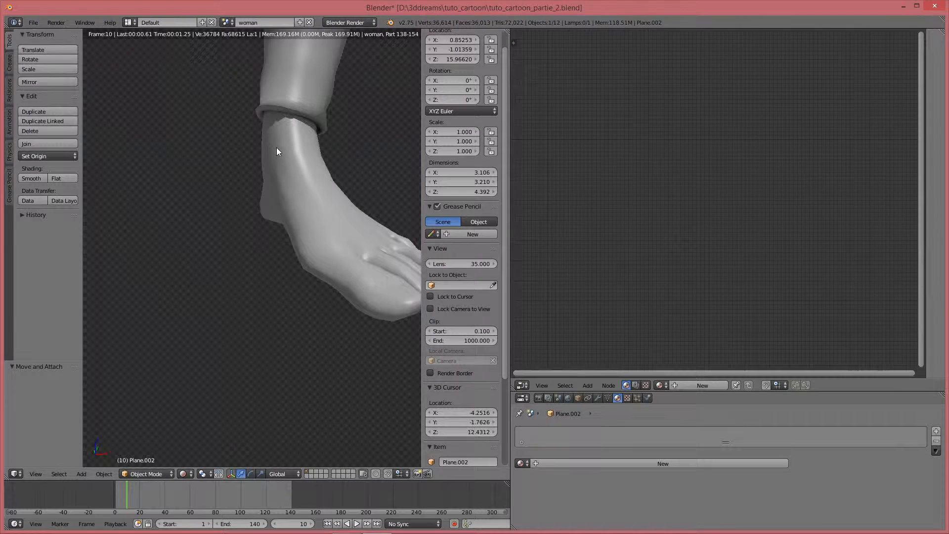
{"action": "left_click", "coordinate": [190, 475]}
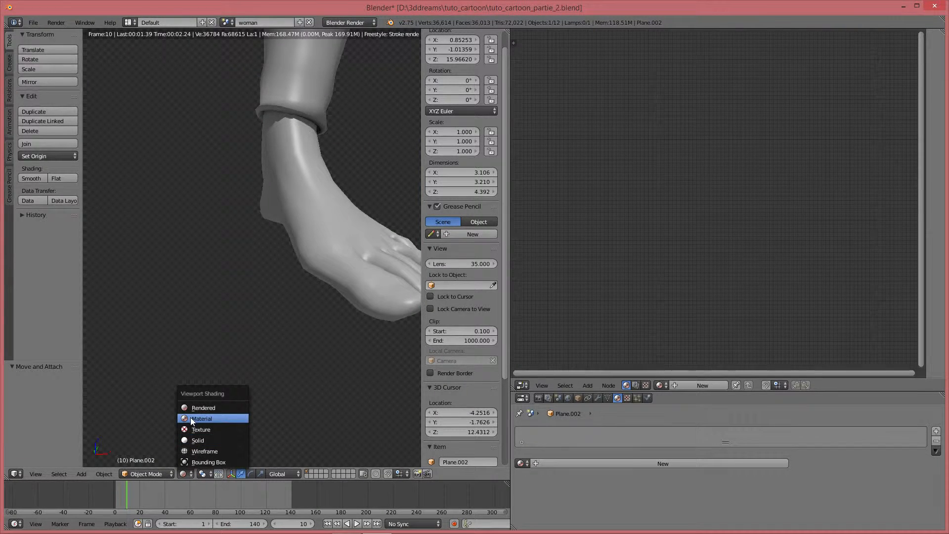
{"action": "left_click", "coordinate": [191, 417]}
Step: Frame the woman's upper body in the 3D view and select her hair object
{"action": "right_click", "coordinate": [301, 77]}
{"action": "key", "text": "KP_Decimal"}
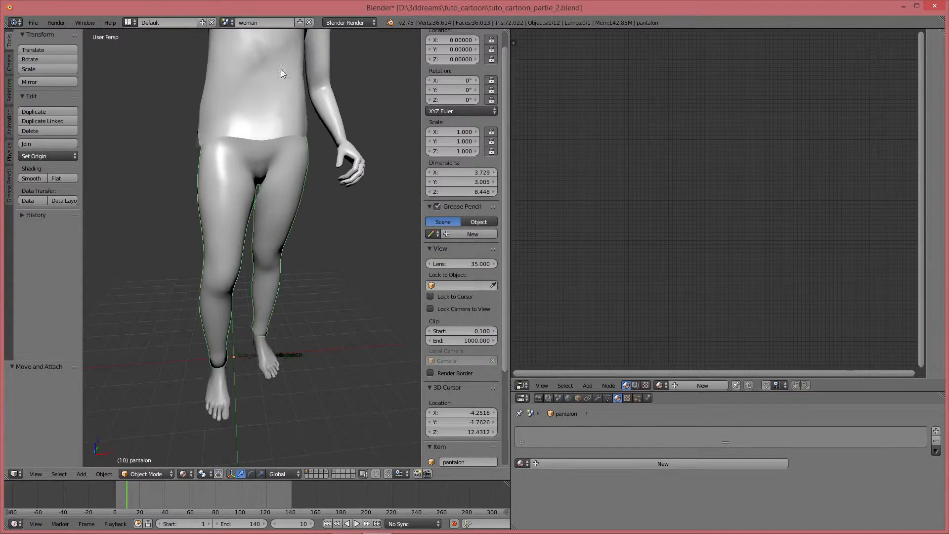
{"action": "middle_click_drag", "start_coordinate": [306, 112], "coordinate": [305, 171], "text": "shift"}
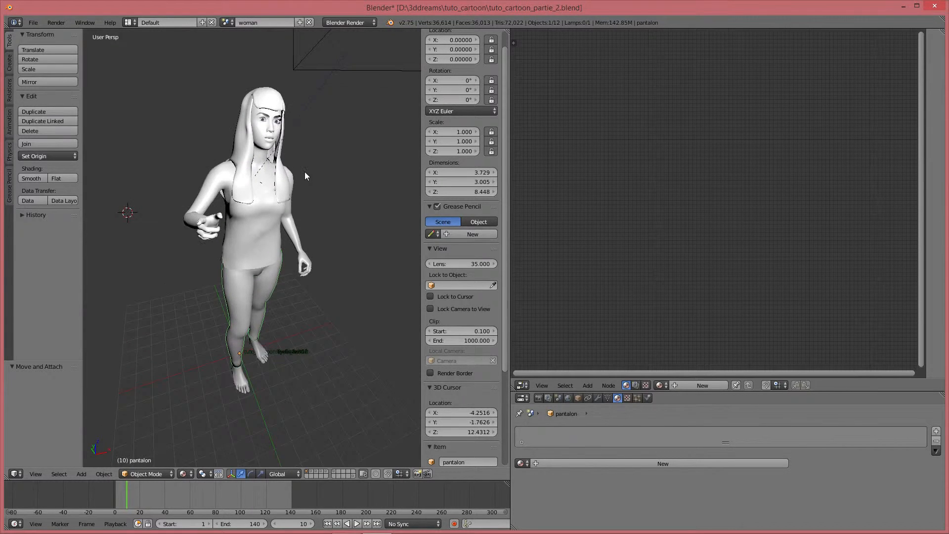
{"action": "scroll", "coordinate": [299, 167], "scroll_direction": "up", "scroll_amount": 2}
{"action": "middle_click_drag", "start_coordinate": [286, 139], "coordinate": [292, 177], "text": "shift"}
{"action": "right_click", "coordinate": [256, 79]}
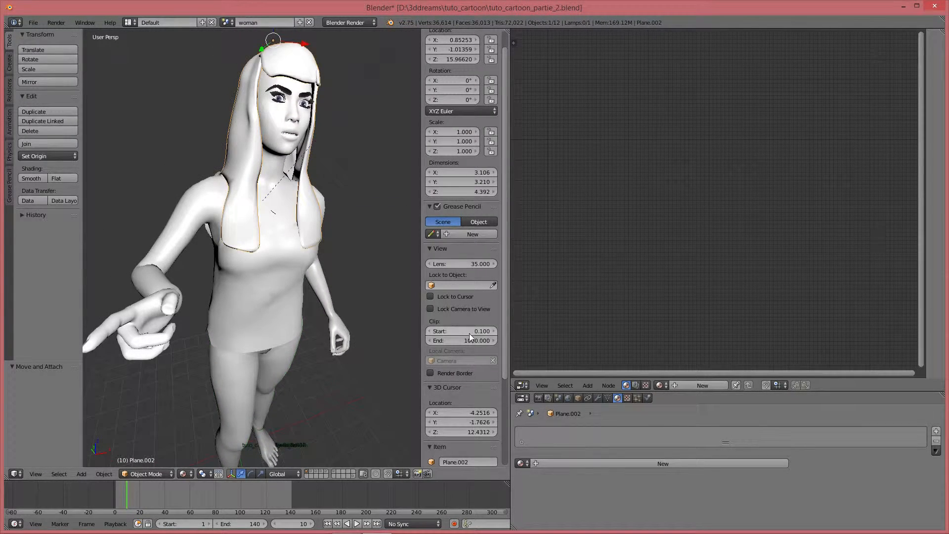
Step: Enlarge the material properties area and assign the existing toon_base.001 material to the hair
{"action": "left_click_drag", "start_coordinate": [881, 391], "coordinate": [693, 190]}
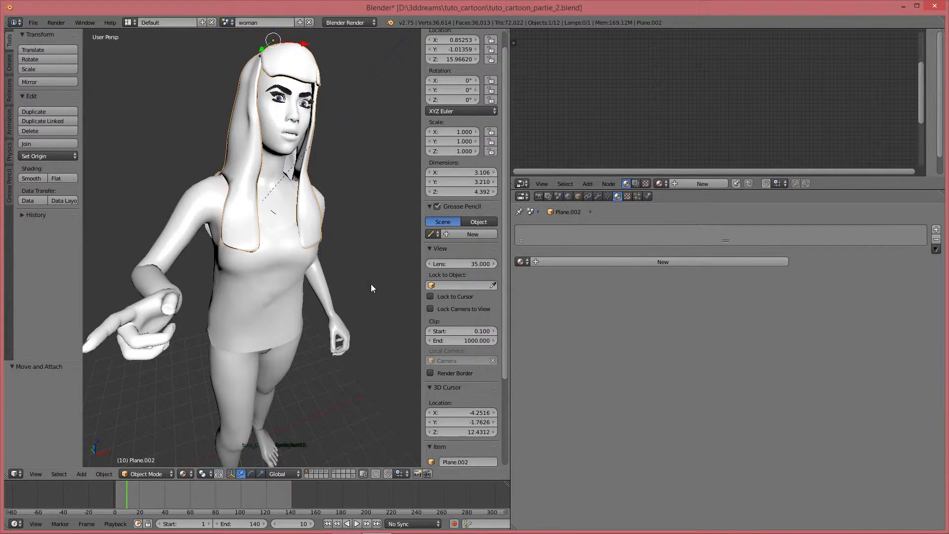
{"action": "left_click", "coordinate": [522, 261]}
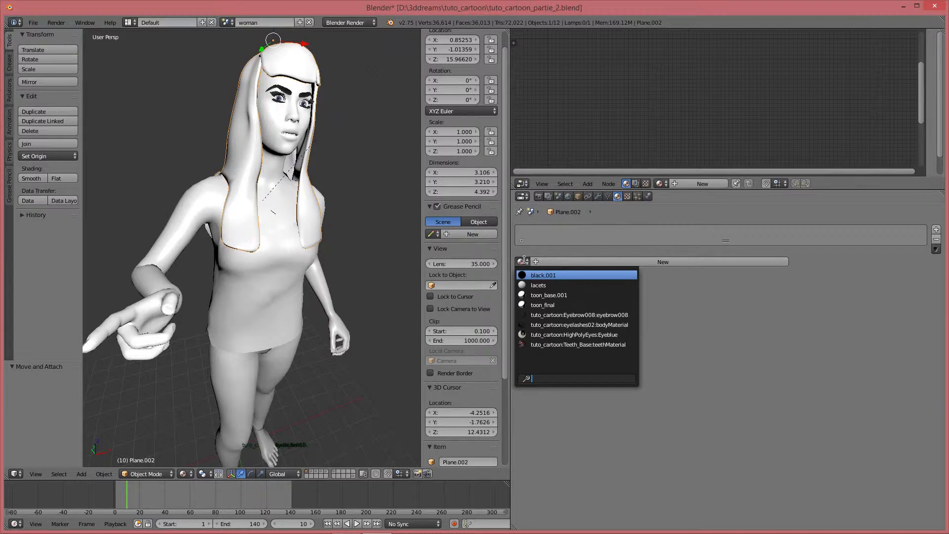
{"action": "left_click", "coordinate": [540, 293]}
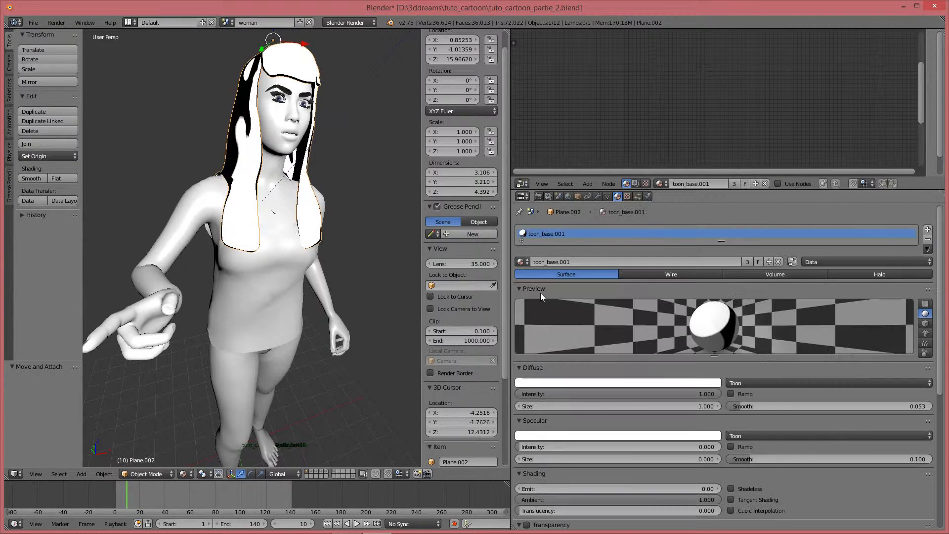
{"action": "mouse_move", "coordinate": [299, 221]}
{"action": "middle_mouse_down"}
{"action": "mouse_move", "coordinate": [277, 226]}
{"action": "mouse_move", "coordinate": [294, 226]}
{"action": "middle_mouse_up"}
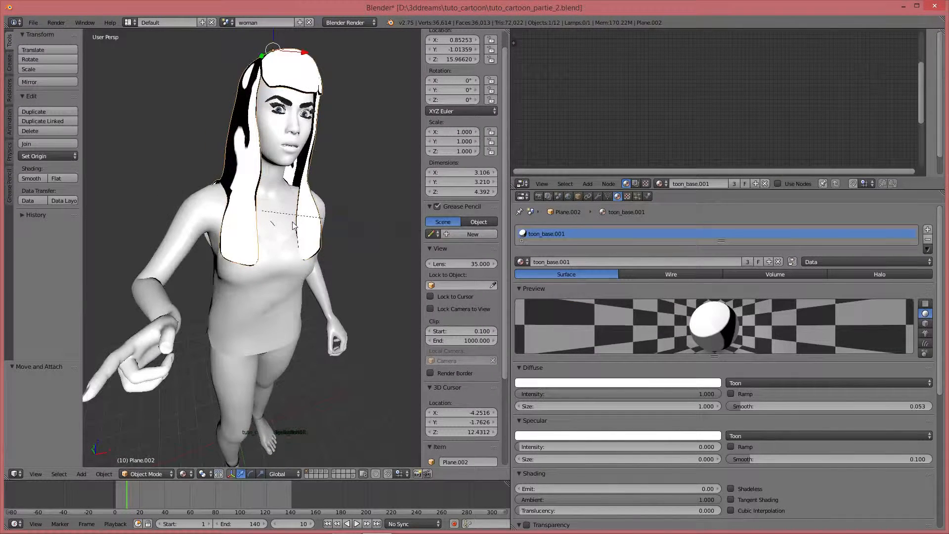
Step: Add a second material slot to the hair and assign the toon_final material to it
{"action": "left_click", "coordinate": [927, 229]}
{"action": "left_click", "coordinate": [520, 284]}
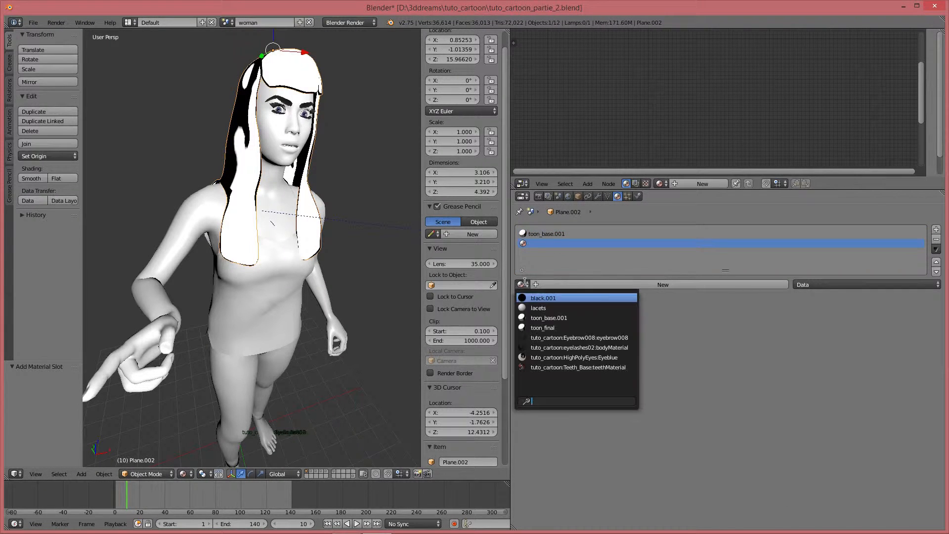
{"action": "left_click", "coordinate": [543, 327]}
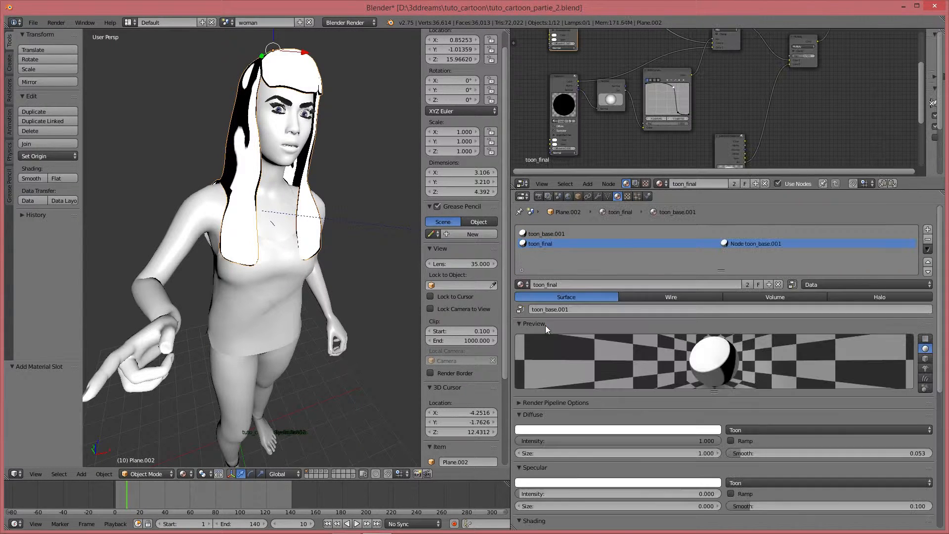
Step: Set the Emit shading value of the hair's toon_base.001 material to 0.05
{"action": "left_click", "coordinate": [554, 234]}
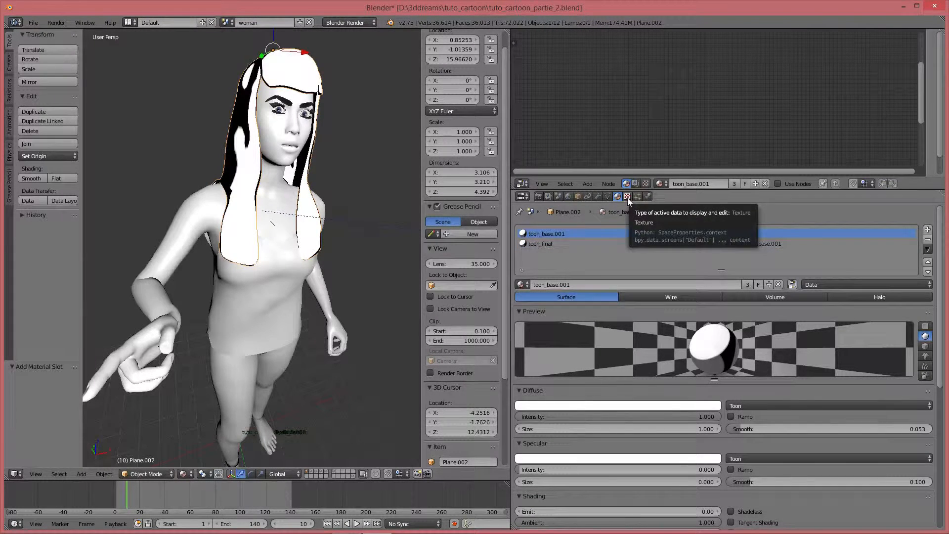
{"action": "scroll", "coordinate": [687, 381], "scroll_direction": "down", "scroll_amount": 4}
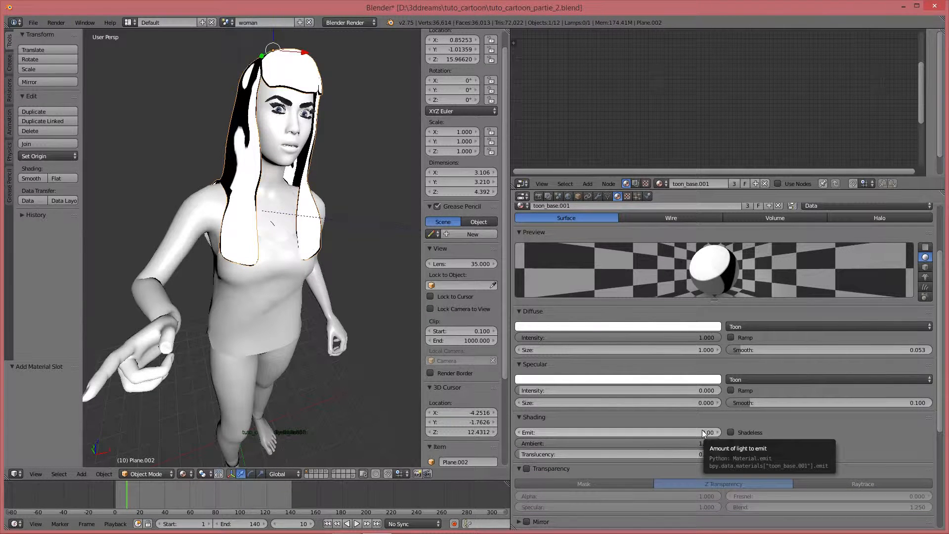
{"action": "left_click", "coordinate": [703, 431]}
{"action": "type", "text": "0"}
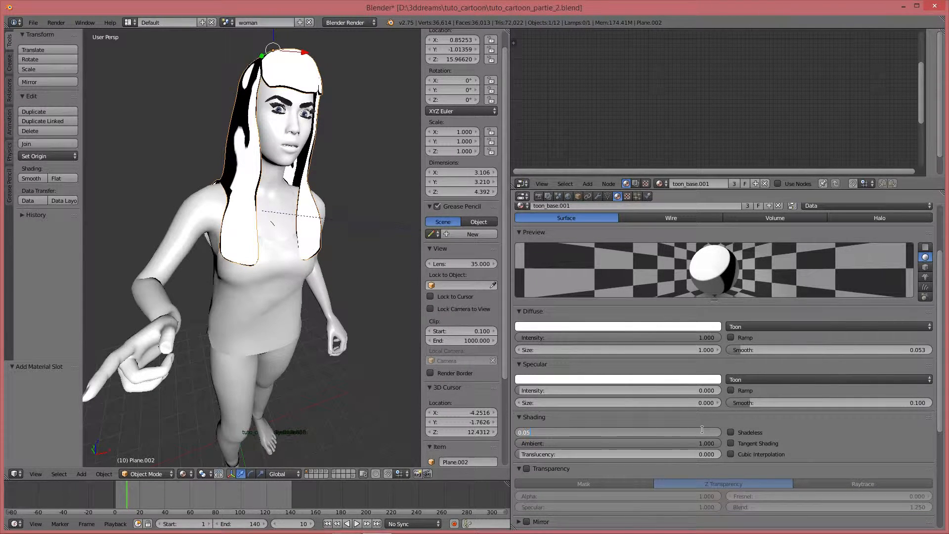
{"action": "key", "text": "Return"}
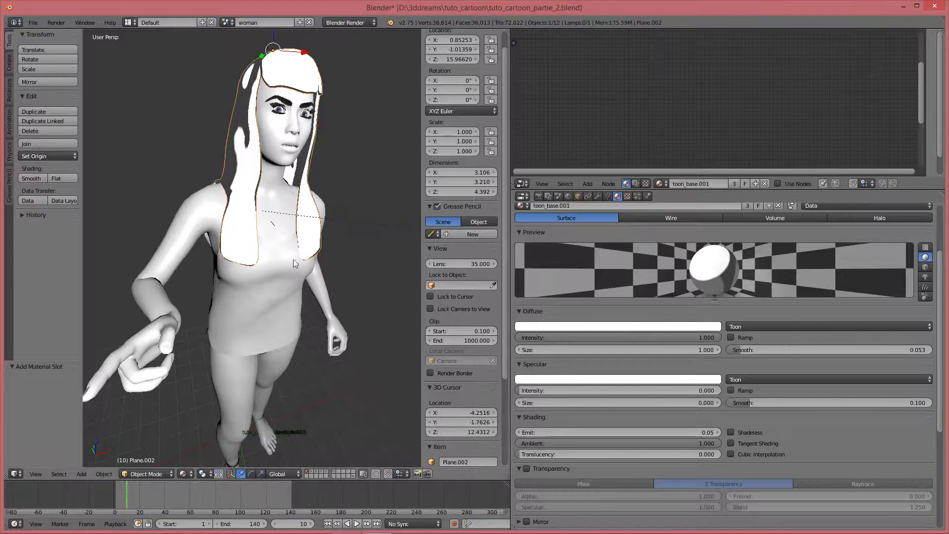
{"action": "middle_click_drag", "start_coordinate": [246, 114], "coordinate": [404, 174]}
{"action": "scroll", "coordinate": [834, 371], "scroll_direction": "up", "scroll_amount": 3}
{"action": "scroll", "coordinate": [834, 371], "scroll_direction": "up", "scroll_amount": 1}
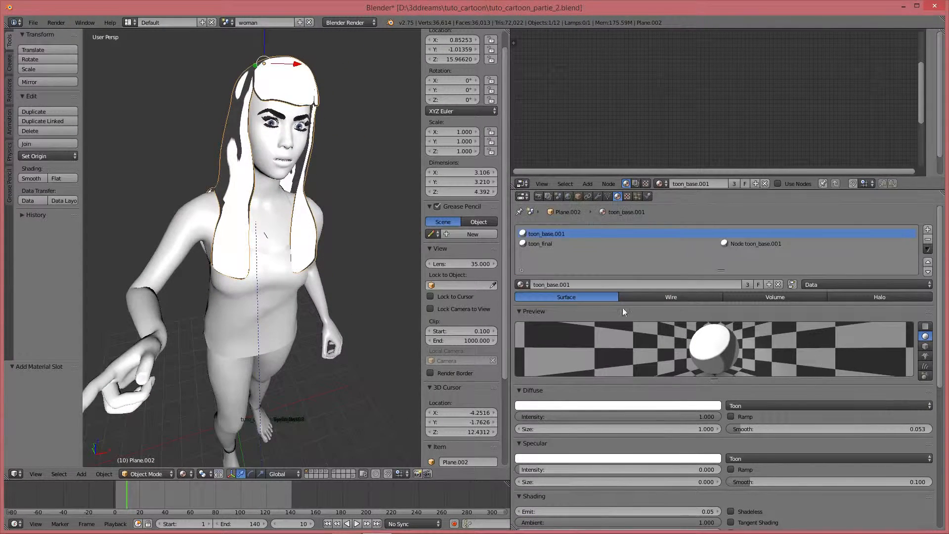
Step: Compare the hair's toon_base.001 and toon_final material slots
{"action": "left_click", "coordinate": [548, 243]}
{"action": "left_click", "coordinate": [548, 236]}
{"action": "left_click", "coordinate": [548, 242]}
{"action": "left_click", "coordinate": [547, 235]}
{"action": "left_click", "coordinate": [545, 242]}
{"action": "left_click", "coordinate": [542, 234]}
{"action": "left_click", "coordinate": [540, 244]}
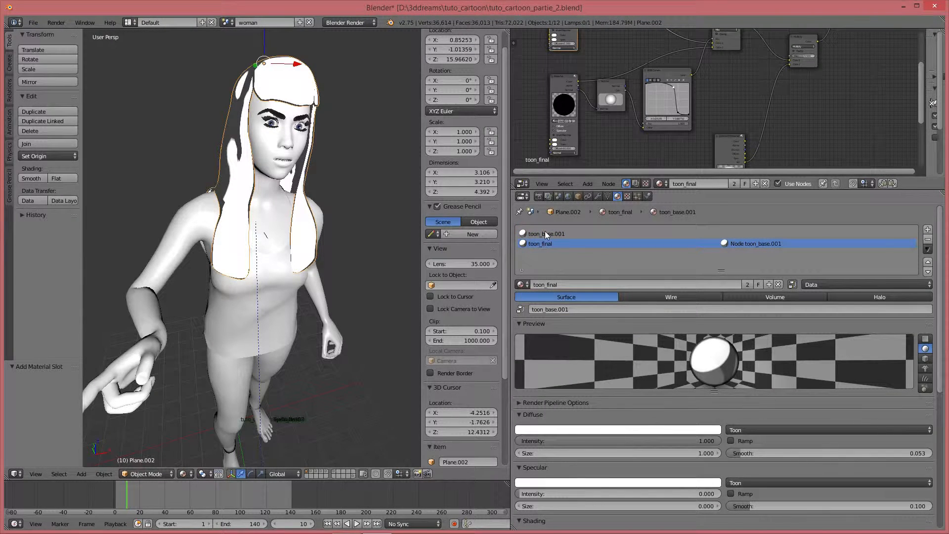
{"action": "left_click", "coordinate": [545, 231]}
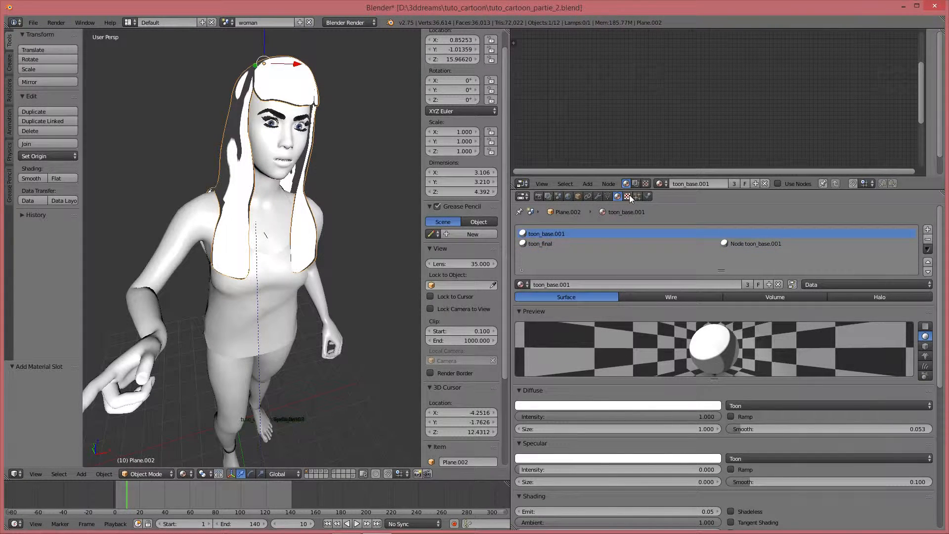
Step: Make the hair's toon_base.001 material a single-user copy and rename it toon_base_hair
{"action": "left_click", "coordinate": [746, 285]}
{"action": "left_click", "coordinate": [584, 285]}
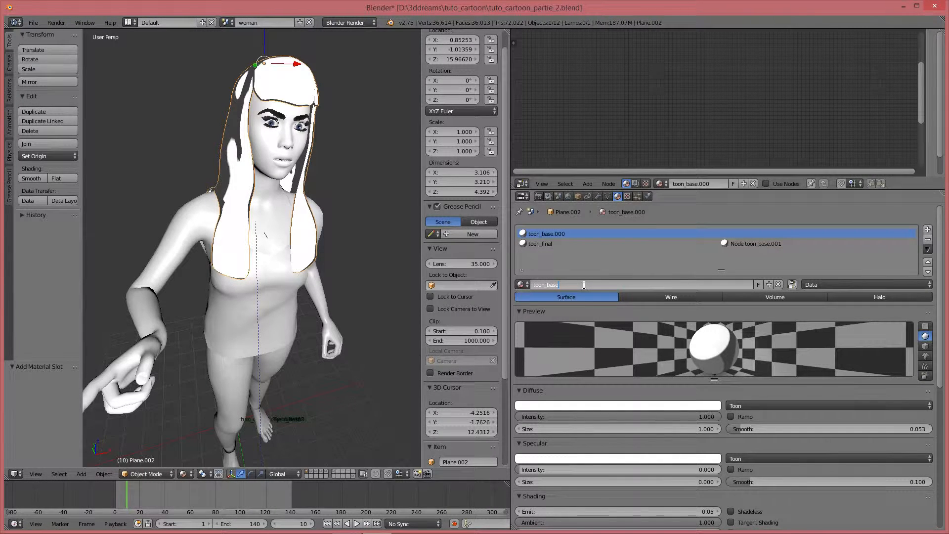
{"action": "type", "text": "_hair"}
{"action": "key", "text": "Return"}
Step: Assign the existing Diffuse Color texture to the toon_base_hair material and enable its Normal influence
{"action": "left_click", "coordinate": [626, 196]}
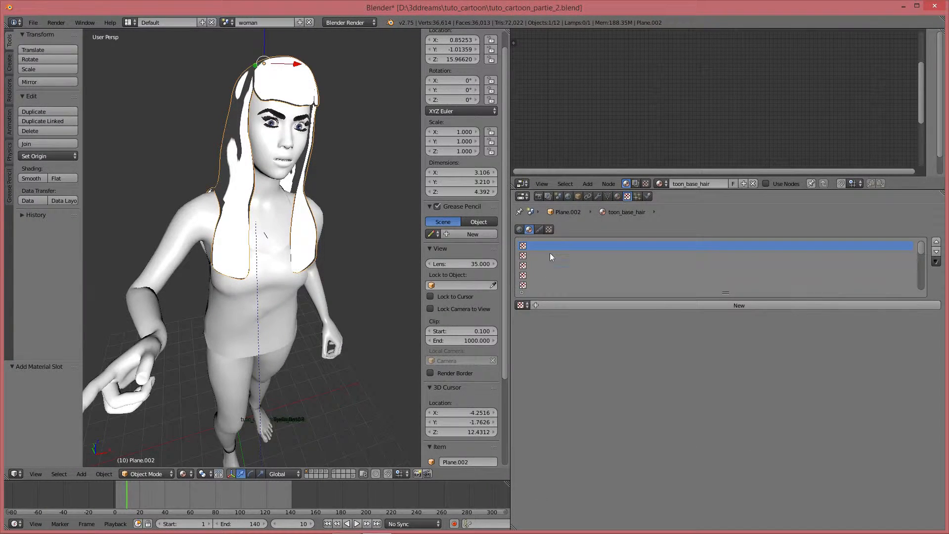
{"action": "left_click", "coordinate": [527, 305]}
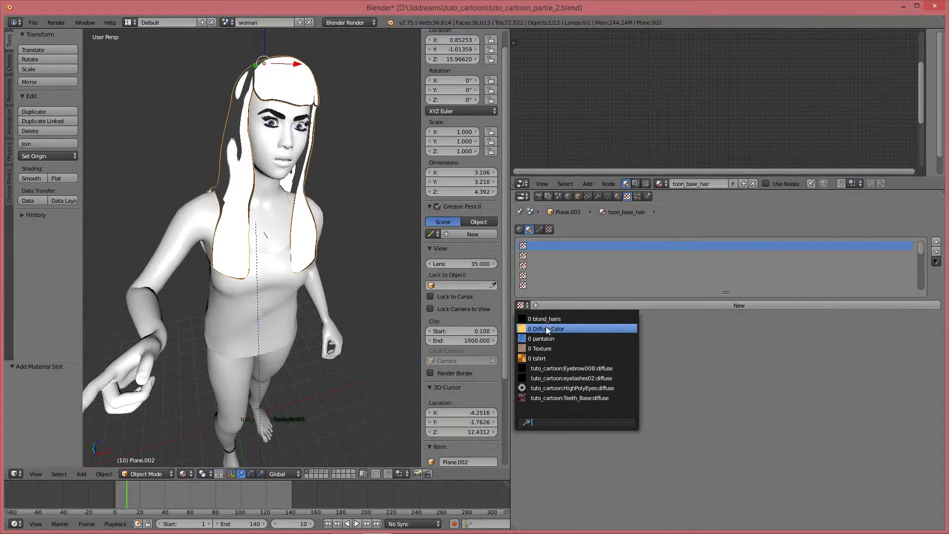
{"action": "left_click", "coordinate": [546, 326]}
{"action": "mouse_move", "coordinate": [255, 191]}
{"action": "middle_mouse_down"}
{"action": "mouse_move", "coordinate": [298, 197]}
{"action": "mouse_move", "coordinate": [272, 198]}
{"action": "middle_mouse_up"}
{"action": "scroll", "coordinate": [916, 411], "scroll_direction": "down", "scroll_amount": 15}
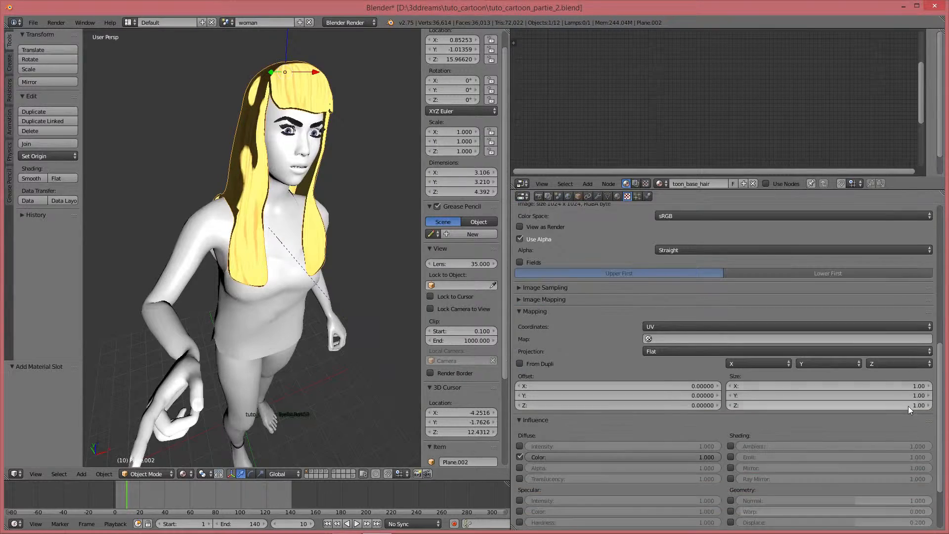
{"action": "left_click", "coordinate": [731, 441]}
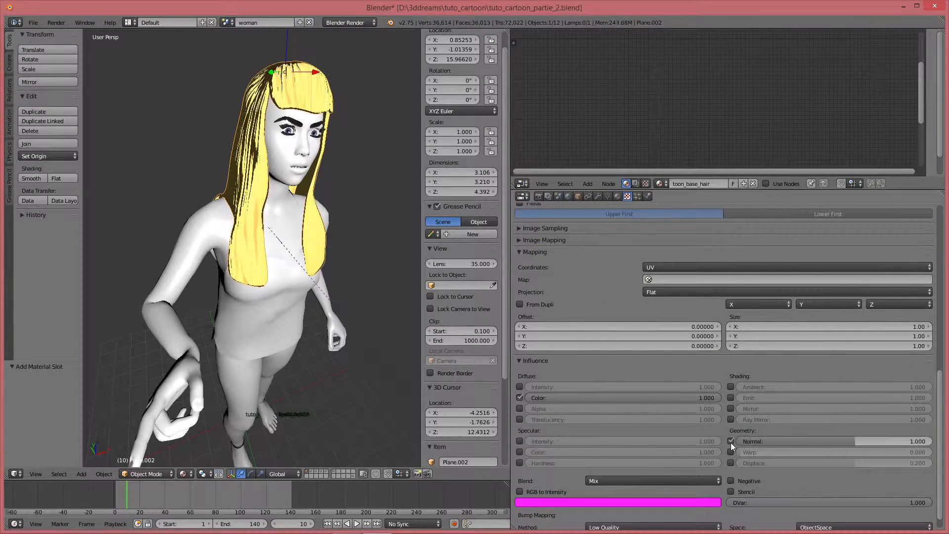
Step: Set the Normal influence of the hair material's Diffuse Color texture to about -0.979 and inspect the hair shading
{"action": "mouse_move", "coordinate": [309, 295]}
{"action": "middle_mouse_down"}
{"action": "mouse_move", "coordinate": [282, 267]}
{"action": "mouse_move", "coordinate": [268, 156]}
{"action": "middle_mouse_up"}
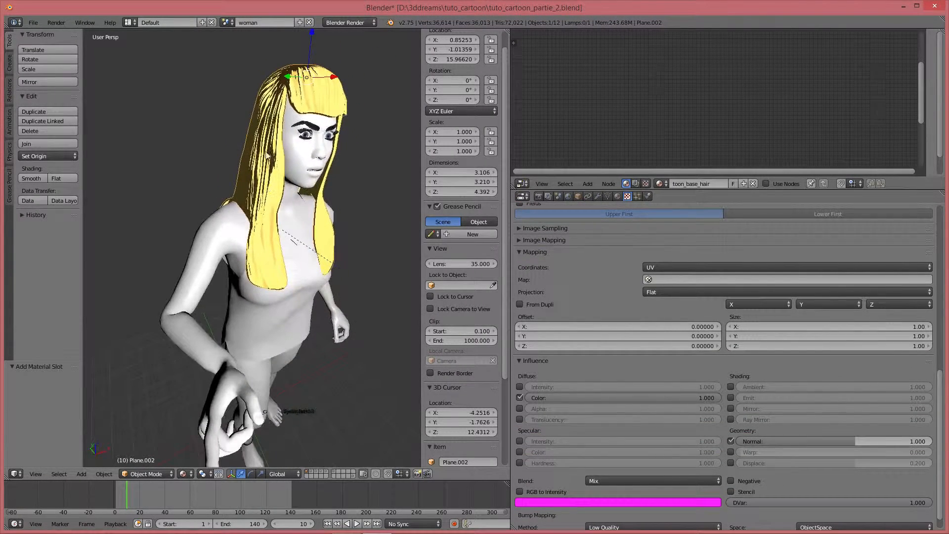
{"action": "middle_click_drag", "start_coordinate": [290, 109], "coordinate": [304, 131]}
{"action": "scroll", "coordinate": [278, 169], "scroll_direction": "up", "scroll_amount": 2}
{"action": "scroll", "coordinate": [278, 172], "scroll_direction": "down", "scroll_amount": 2}
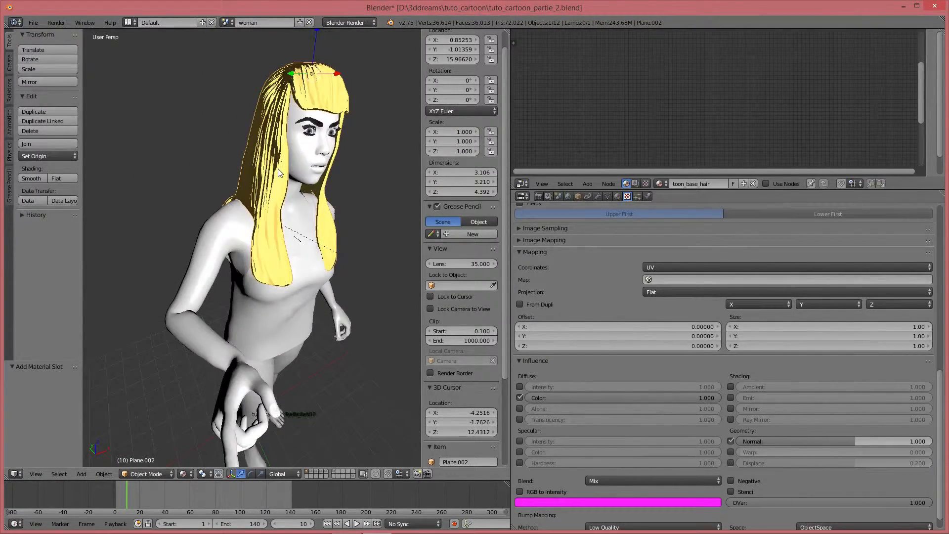
{"action": "left_click_drag", "start_coordinate": [863, 441], "coordinate": [794, 441]}
{"action": "mouse_move", "coordinate": [272, 259]}
{"action": "middle_mouse_down"}
{"action": "mouse_move", "coordinate": [337, 261]}
{"action": "mouse_move", "coordinate": [268, 266]}
{"action": "middle_mouse_up"}
{"action": "scroll", "coordinate": [240, 179], "scroll_direction": "down", "scroll_amount": 4}
{"action": "scroll", "coordinate": [247, 168], "scroll_direction": "up", "scroll_amount": 4}
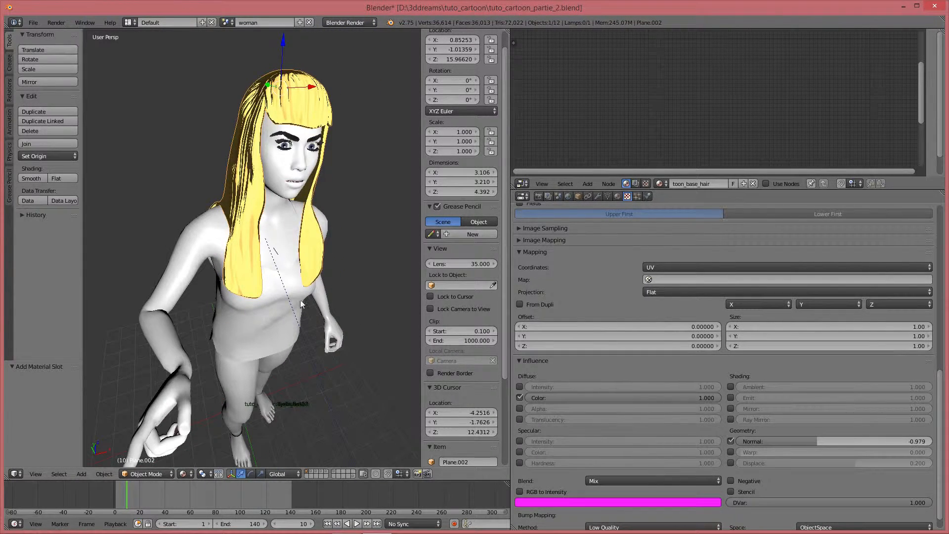
Step: Make the hair's toon_final material a single-user copy named toon_final_hair and rename its node material toon_base_hair_node
{"action": "left_click", "coordinate": [617, 197]}
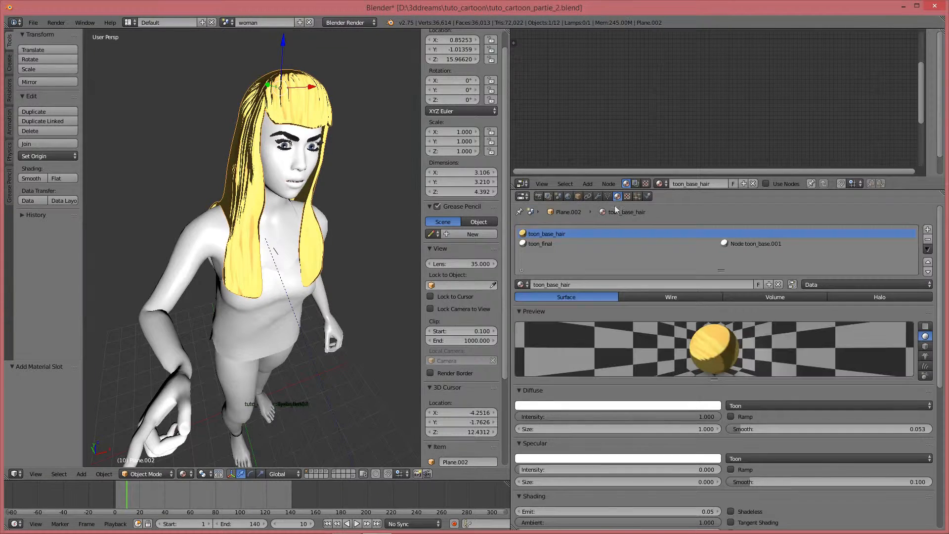
{"action": "left_click", "coordinate": [548, 245]}
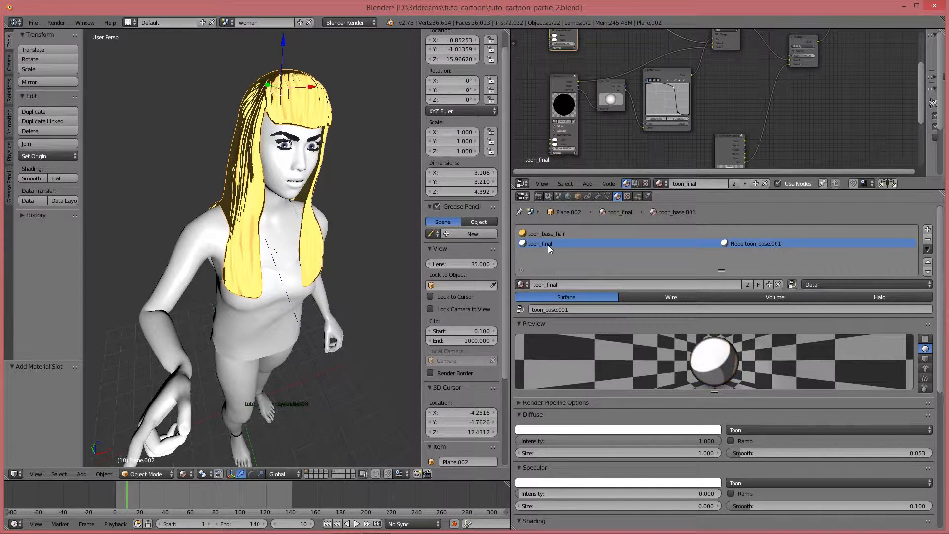
{"action": "left_click", "coordinate": [749, 285]}
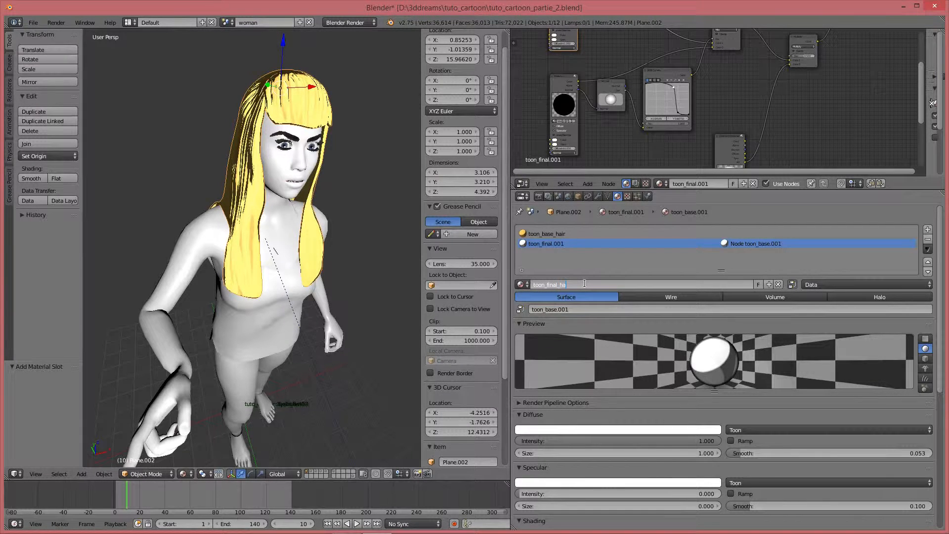
{"action": "key", "text": "Return"}
{"action": "left_click", "coordinate": [576, 310]}
{"action": "key", "text": "Return"}
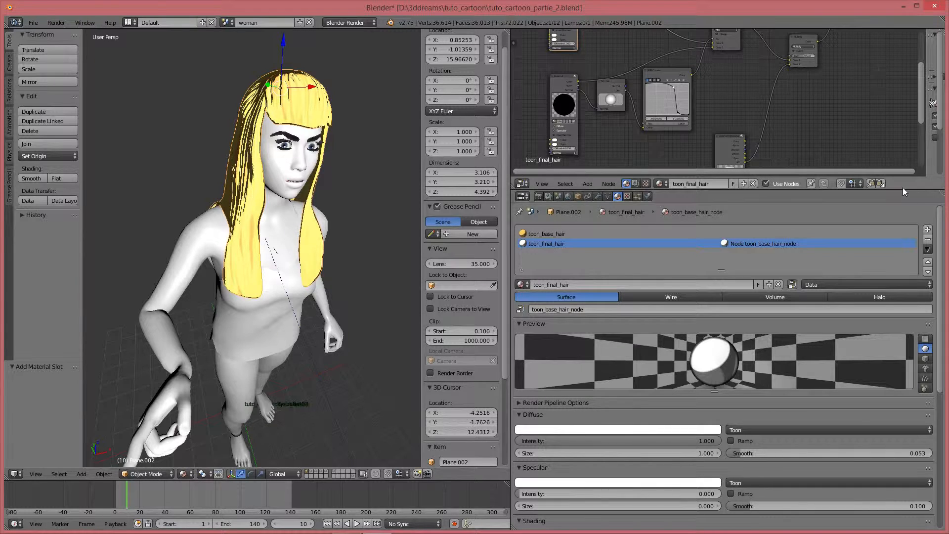
Step: Assign the toon_base_hair material to the upper material node in the toon_final_hair node tree
{"action": "left_click_drag", "start_coordinate": [903, 190], "coordinate": [835, 439]}
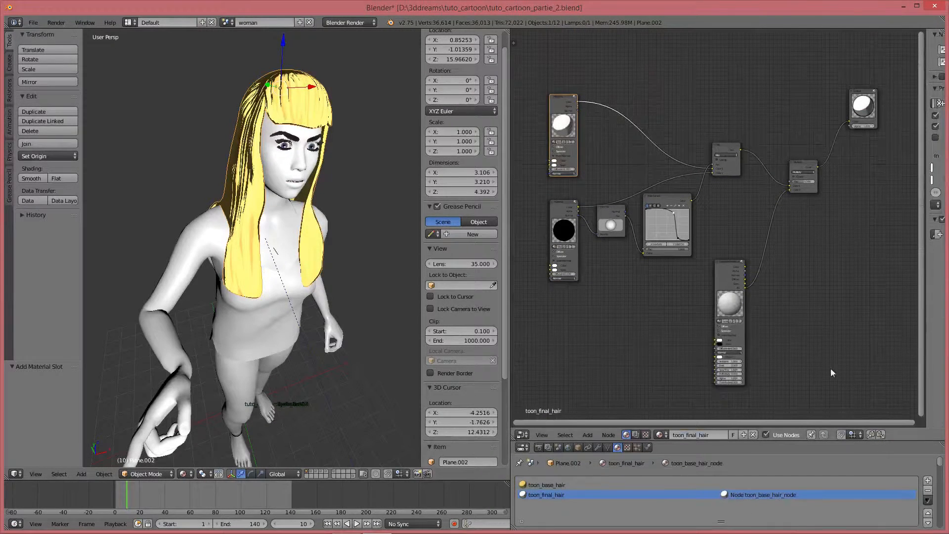
{"action": "left_click", "coordinate": [554, 142]}
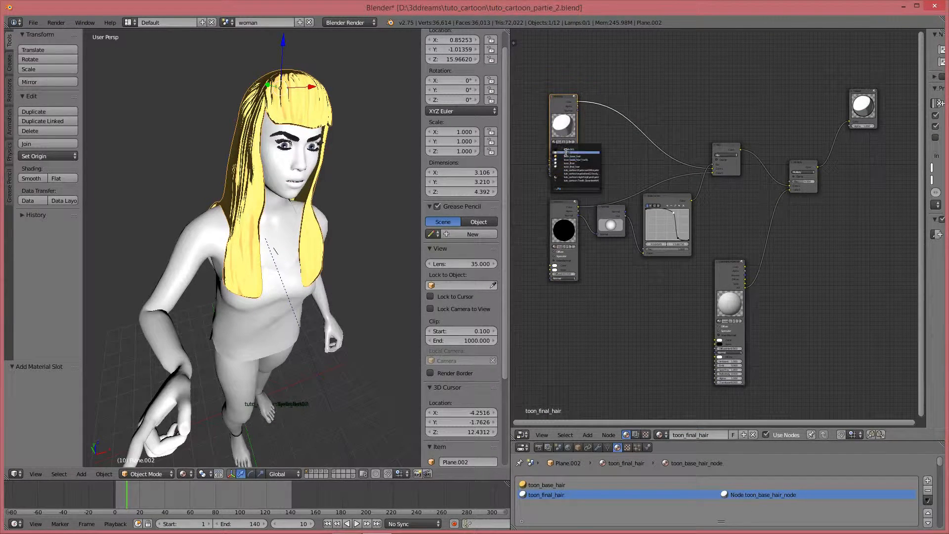
{"action": "left_click", "coordinate": [569, 156]}
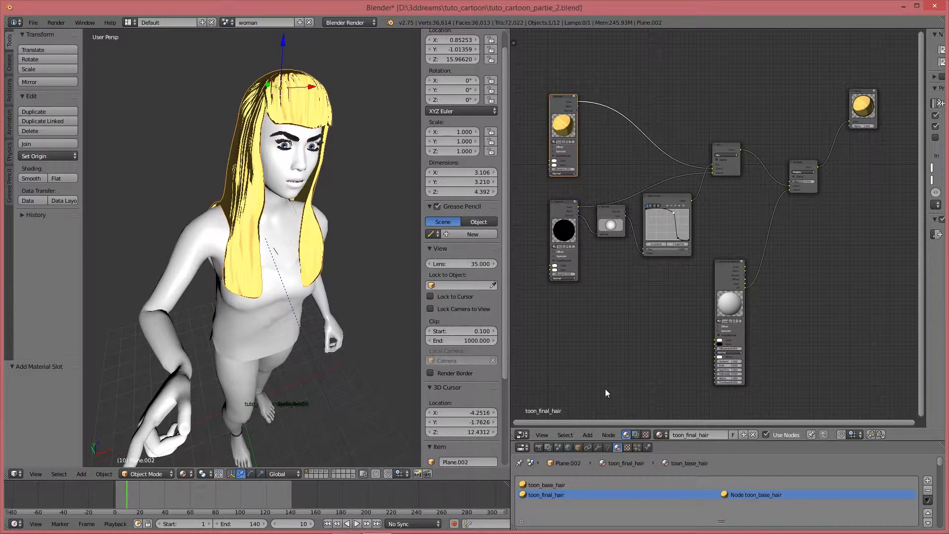
Step: Remove the separate toon_base_hair material slot from the hair object
{"action": "left_click", "coordinate": [558, 484]}
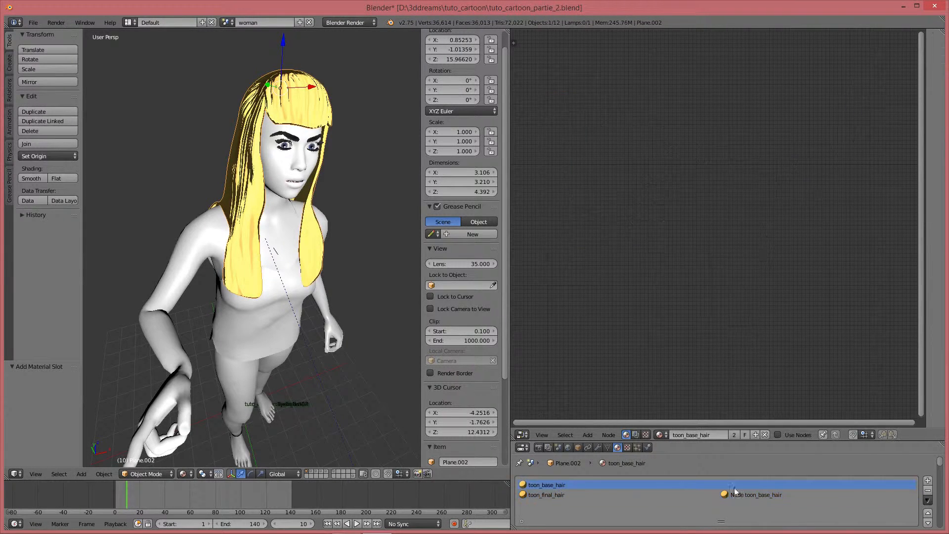
{"action": "left_click", "coordinate": [927, 491]}
{"action": "left_click_drag", "start_coordinate": [890, 442], "coordinate": [778, 217]}
Step: Preview the hair with Rendered viewport shading, and set the viewport to Solid shading
{"action": "mouse_move", "coordinate": [257, 252]}
{"action": "middle_mouse_down"}
{"action": "mouse_move", "coordinate": [363, 257]}
{"action": "mouse_move", "coordinate": [241, 250]}
{"action": "middle_mouse_up"}
{"action": "scroll", "coordinate": [791, 132], "scroll_direction": "down", "scroll_amount": 3}
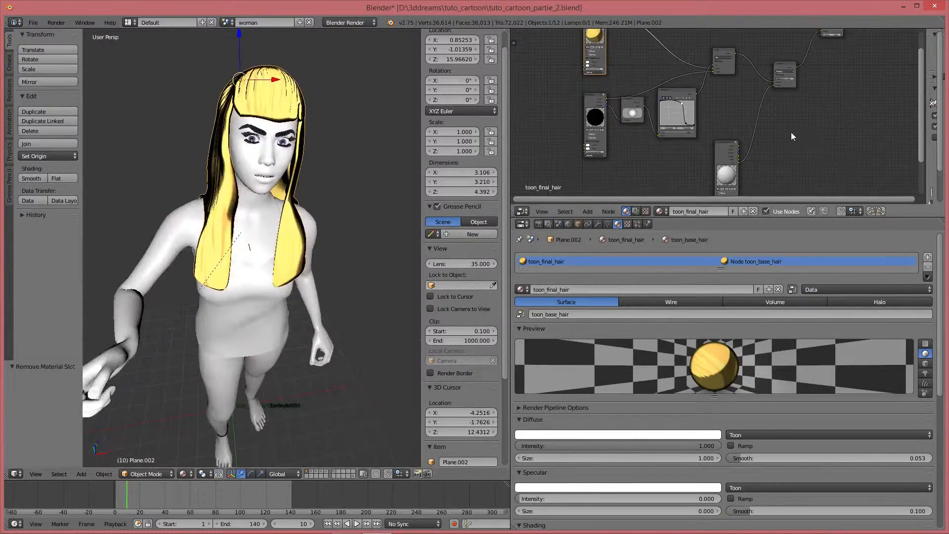
{"action": "scroll", "coordinate": [757, 144], "scroll_direction": "up", "scroll_amount": 1}
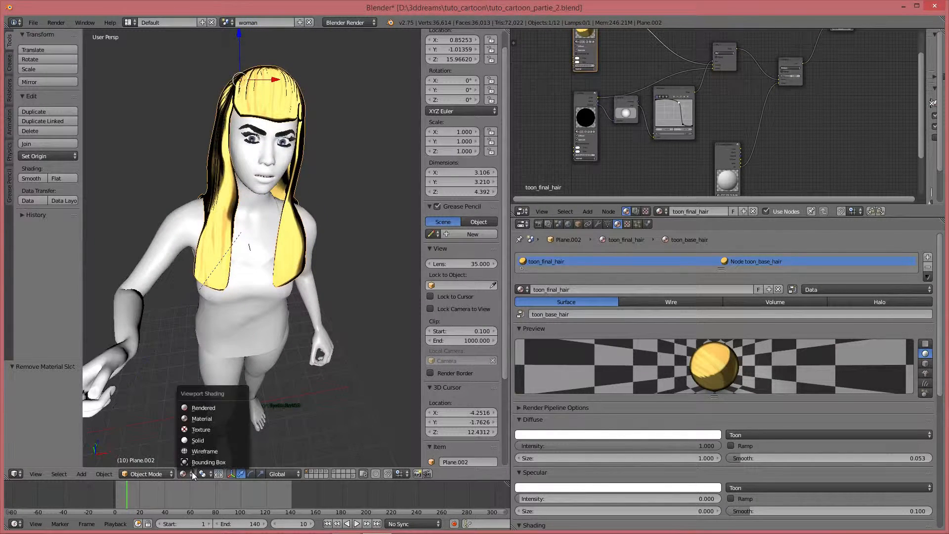
{"action": "left_click", "coordinate": [196, 408]}
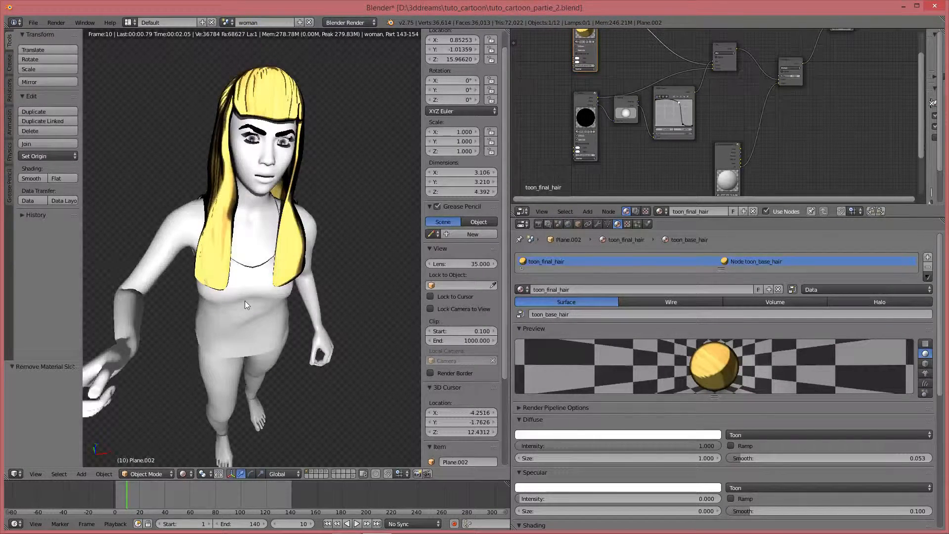
{"action": "left_click", "coordinate": [182, 473]}
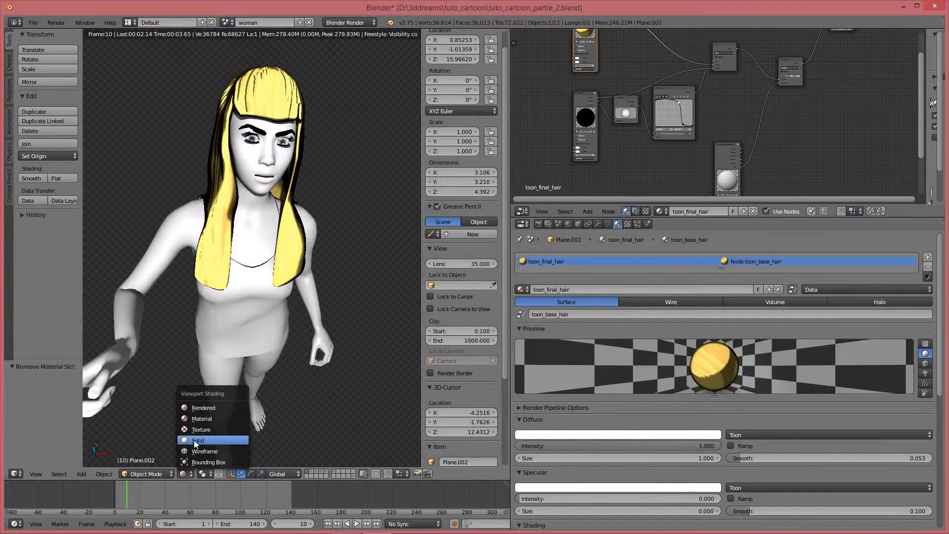
{"action": "left_click", "coordinate": [194, 440]}
Step: Examine the material nodes and connections in the toon_final_hair node tree
{"action": "scroll", "coordinate": [712, 193], "scroll_direction": "down", "scroll_amount": 1}
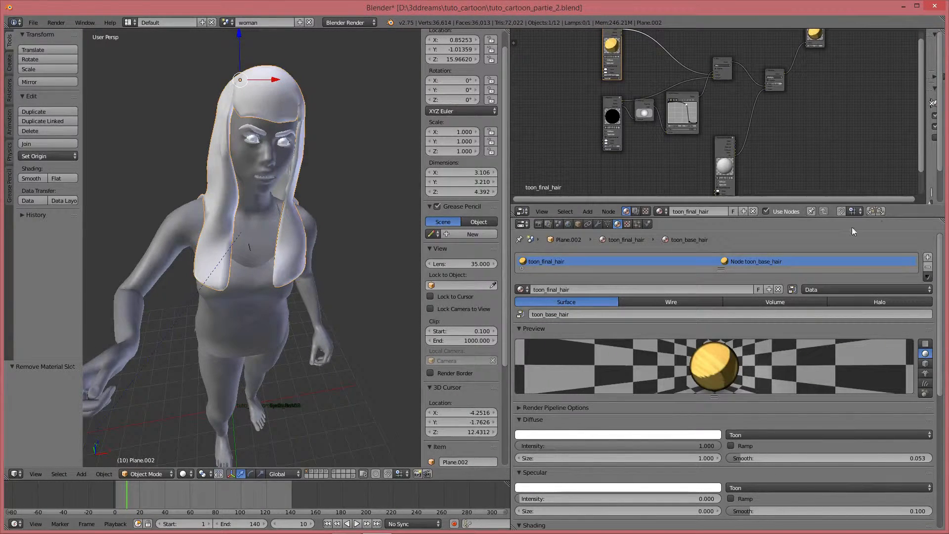
{"action": "left_click_drag", "start_coordinate": [906, 218], "coordinate": [906, 424]}
{"action": "scroll", "coordinate": [590, 159], "scroll_direction": "up", "scroll_amount": 3}
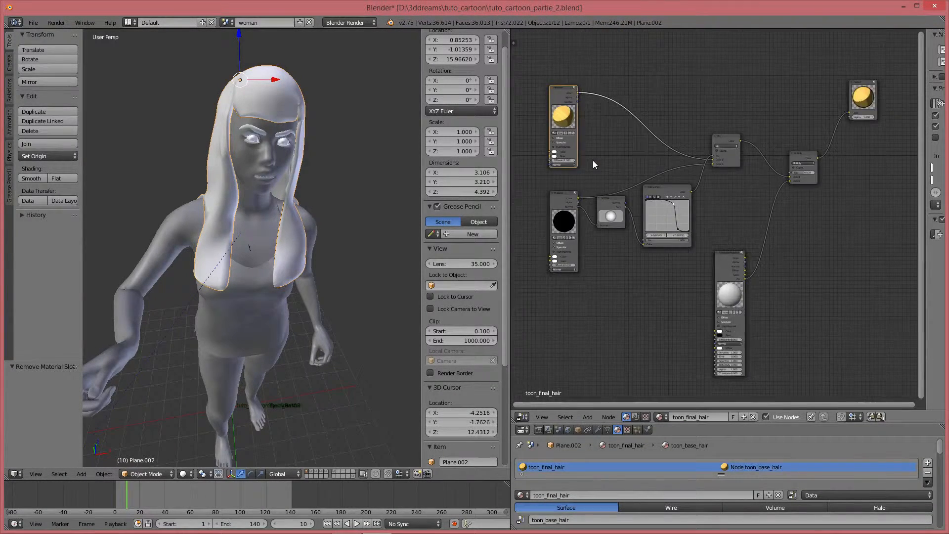
{"action": "scroll", "coordinate": [601, 169], "scroll_direction": "down", "scroll_amount": 1}
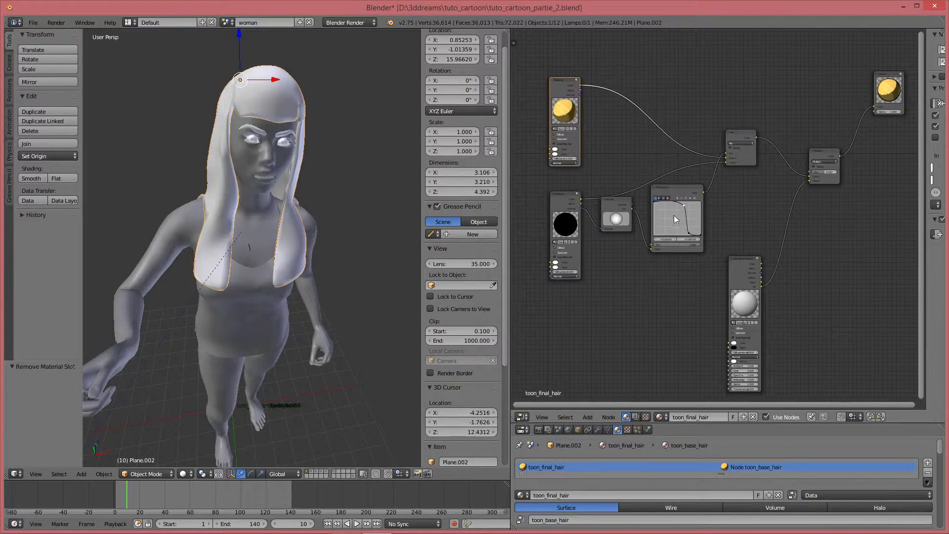
{"action": "scroll", "coordinate": [678, 217], "scroll_direction": "down", "scroll_amount": 1}
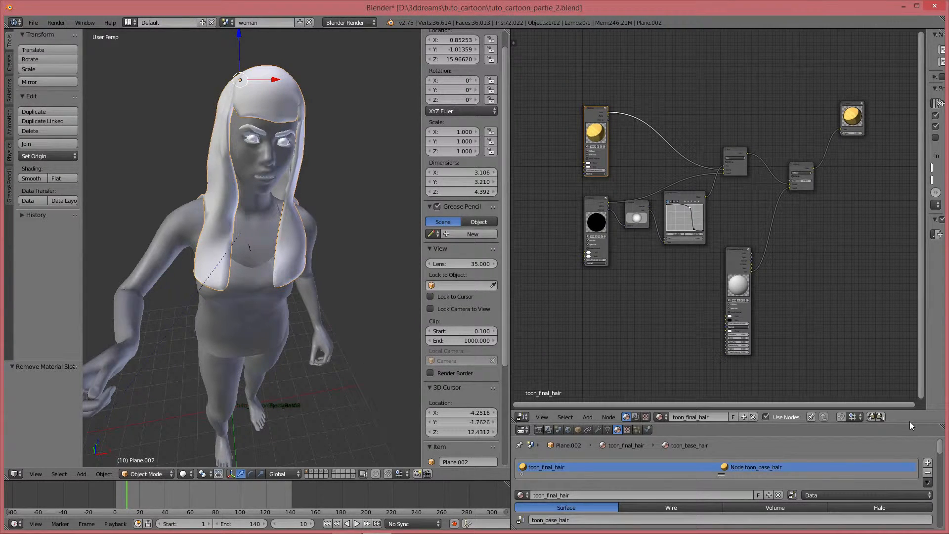
{"action": "left_click_drag", "start_coordinate": [911, 424], "coordinate": [910, 169]}
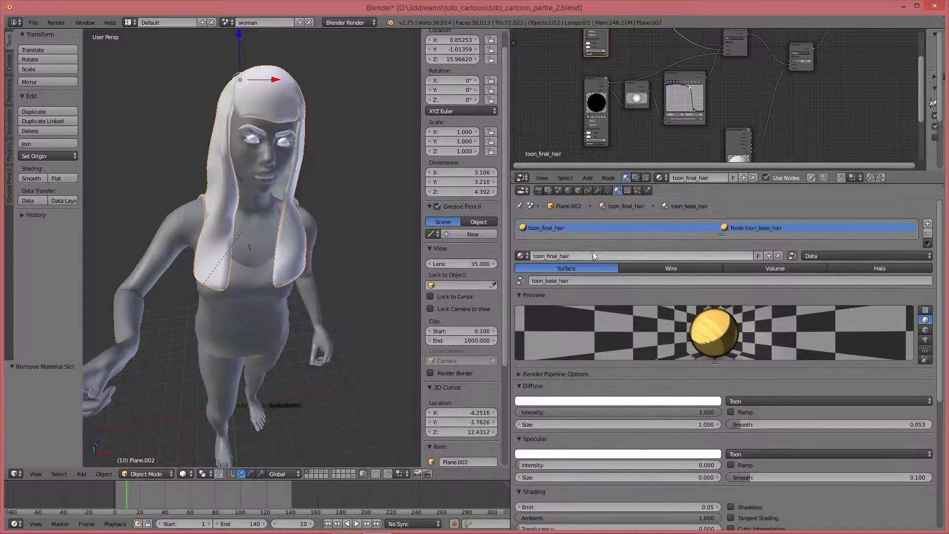
Step: Select the woman's T-shirt and assign the existing toon_base_hair_node material to it
{"action": "right_click", "coordinate": [257, 322]}
{"action": "middle_click_drag", "start_coordinate": [257, 321], "coordinate": [303, 311]}
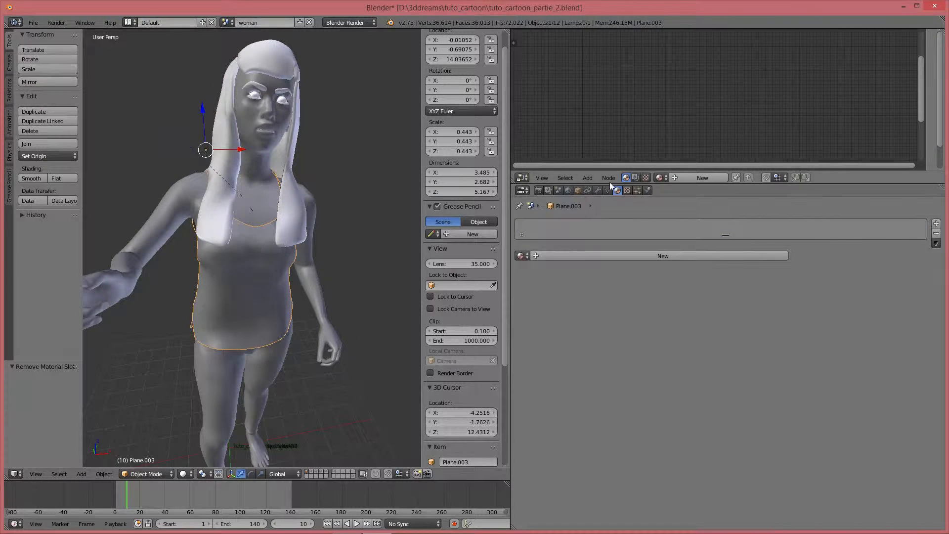
{"action": "left_click", "coordinate": [522, 255]}
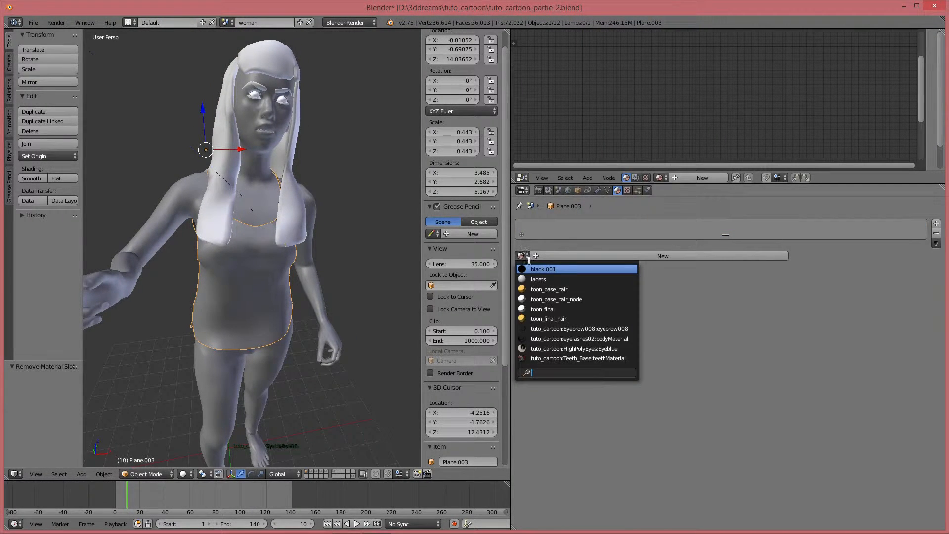
{"action": "left_click", "coordinate": [589, 300]}
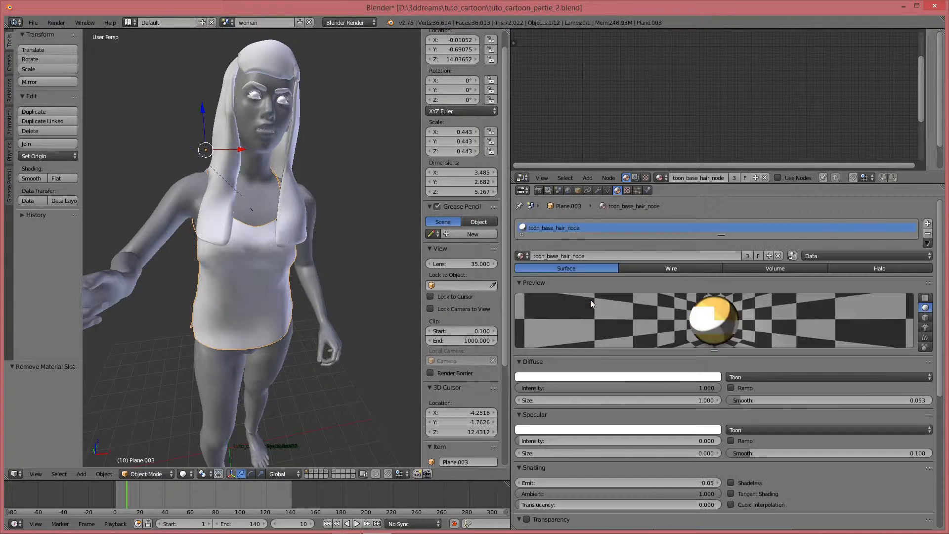
Step: Make the T-shirt's toon_base_hair_node material a single-user copy and rename it toon_base_tshirt
{"action": "left_click", "coordinate": [751, 256]}
{"action": "left_click", "coordinate": [613, 255]}
{"action": "key", "text": "BackSpace"}
{"action": "key", "text": "BackSpace"}
{"action": "key", "text": "BackSpace"}
{"action": "key", "text": "BackSpace"}
{"action": "key", "text": "BackSpace"}
{"action": "key", "text": "BackSpace"}
{"action": "key", "text": "BackSpace"}
{"action": "key", "text": "BackSpace"}
{"action": "type", "text": "tshi"}
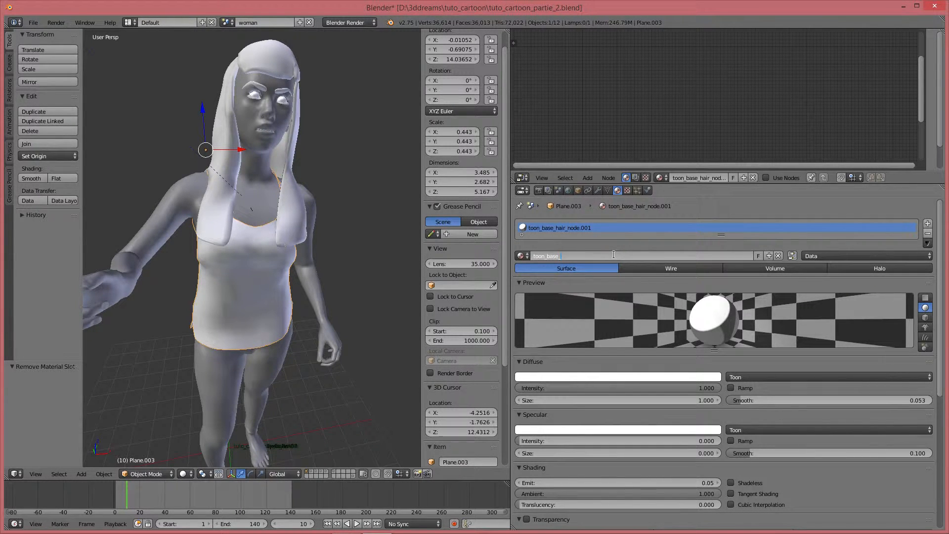
{"action": "type", "text": "rt"}
{"action": "key", "text": "Return"}
Step: Assign the existing tshirt texture to the first texture slot of the toon_base_tshirt material
{"action": "left_click", "coordinate": [630, 192]}
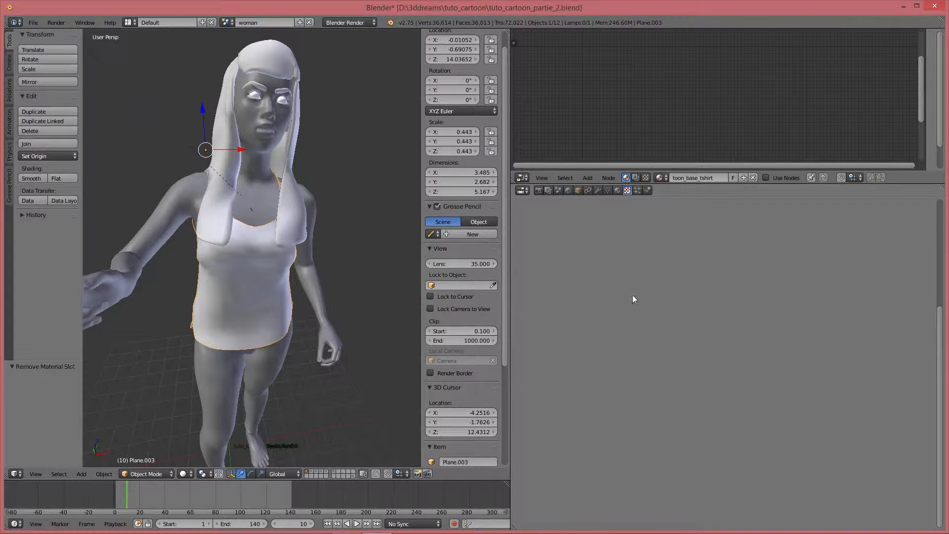
{"action": "left_click", "coordinate": [523, 298]}
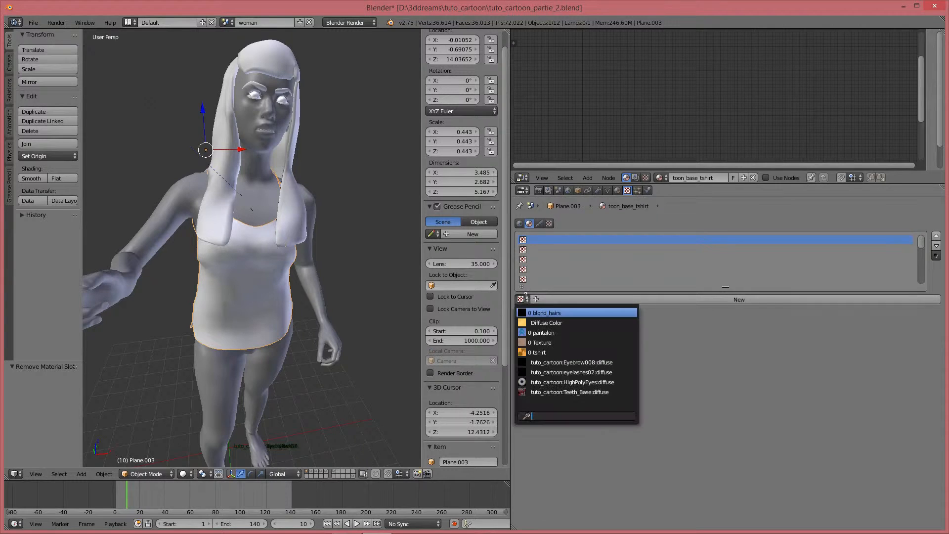
{"action": "left_click", "coordinate": [544, 352]}
Step: Add a second material slot to the T-shirt and assign the toon_final_hair material to it
{"action": "left_click", "coordinate": [618, 190]}
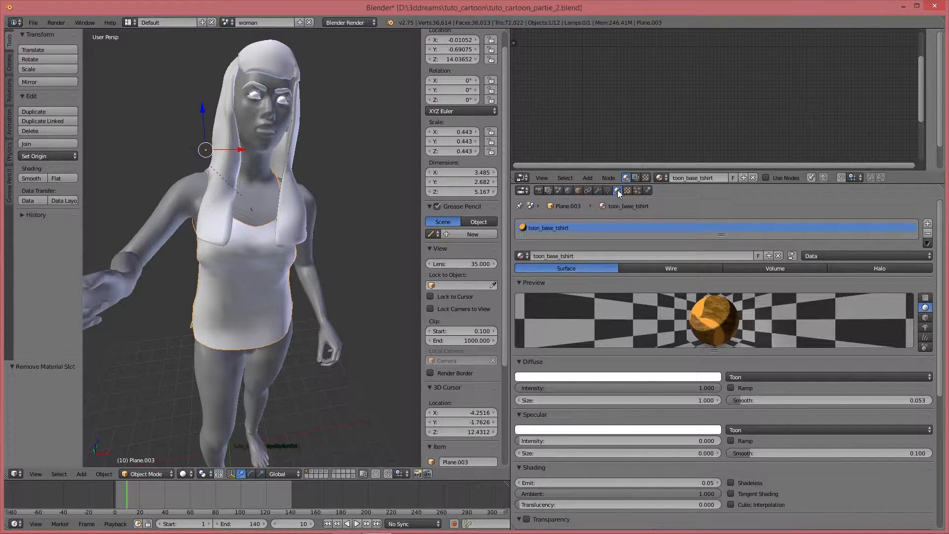
{"action": "left_click", "coordinate": [929, 225]}
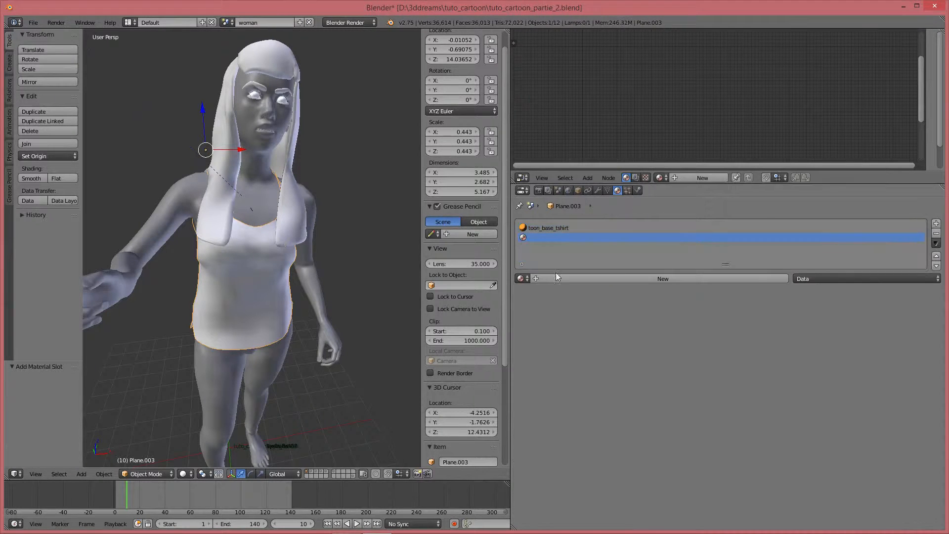
{"action": "left_click", "coordinate": [521, 278]}
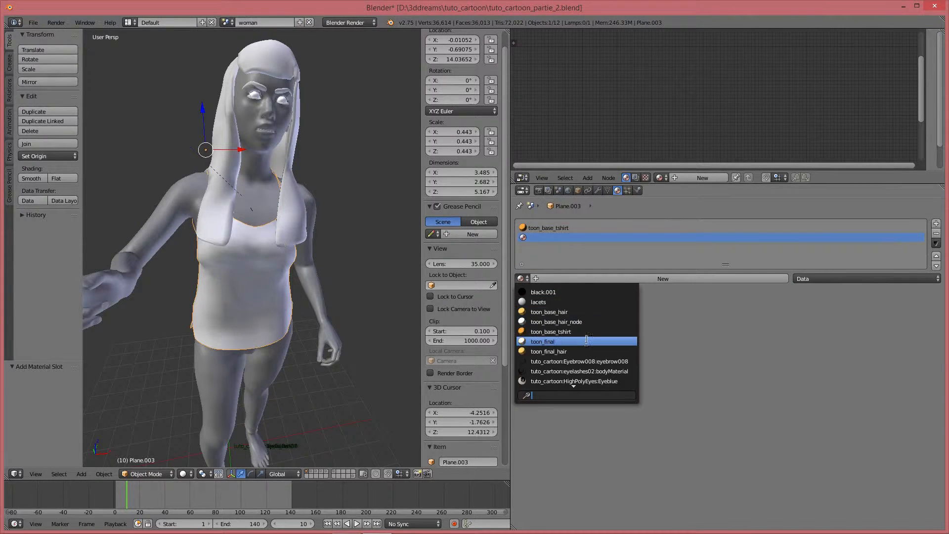
{"action": "left_click", "coordinate": [575, 350]}
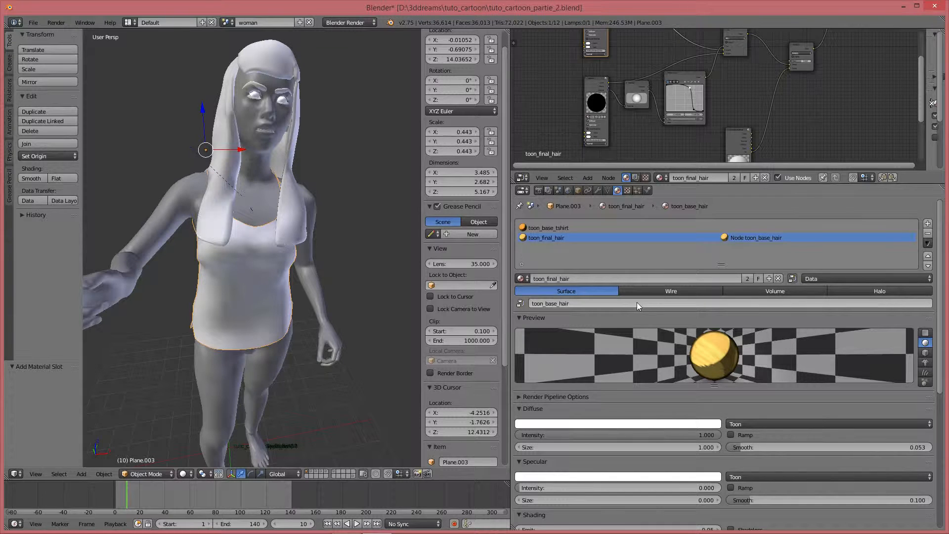
Step: Make the T-shirt's toon_final_hair material a single-user copy named toon_final_tshirt and rename its node material toon_base_tshirt
{"action": "left_click", "coordinate": [748, 279]}
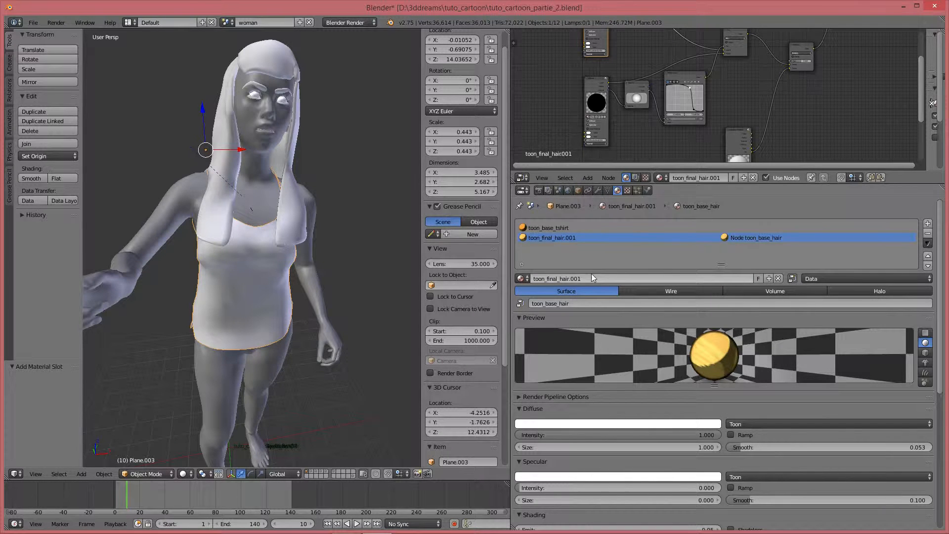
{"action": "left_click", "coordinate": [585, 275]}
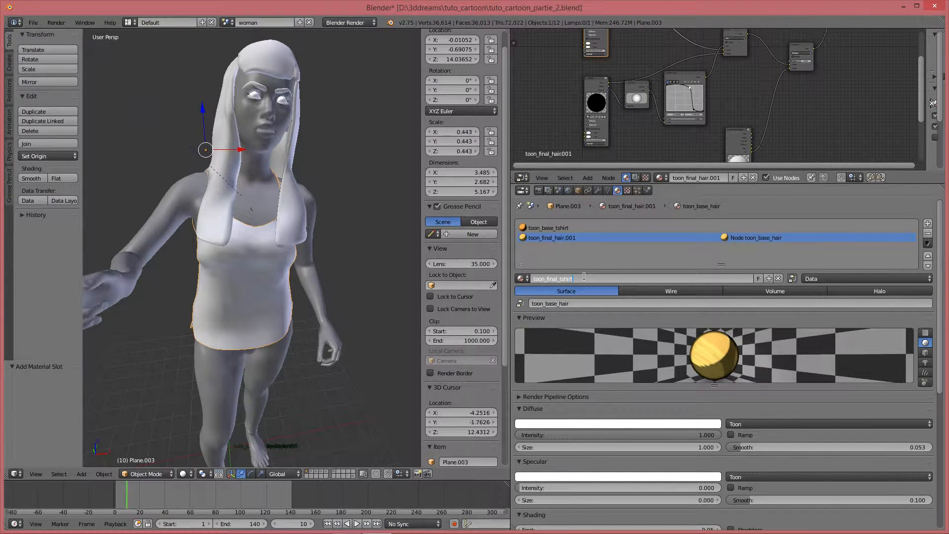
{"action": "type", "text": "tshirt"}
{"action": "key", "text": "Return"}
{"action": "left_click", "coordinate": [573, 303]}
{"action": "left_click", "coordinate": [573, 303]}
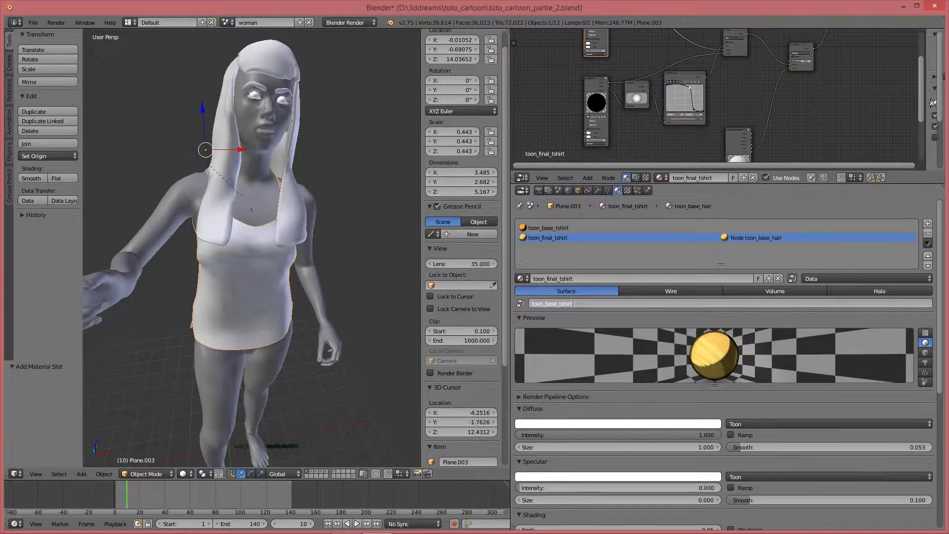
{"action": "key", "text": "Return"}
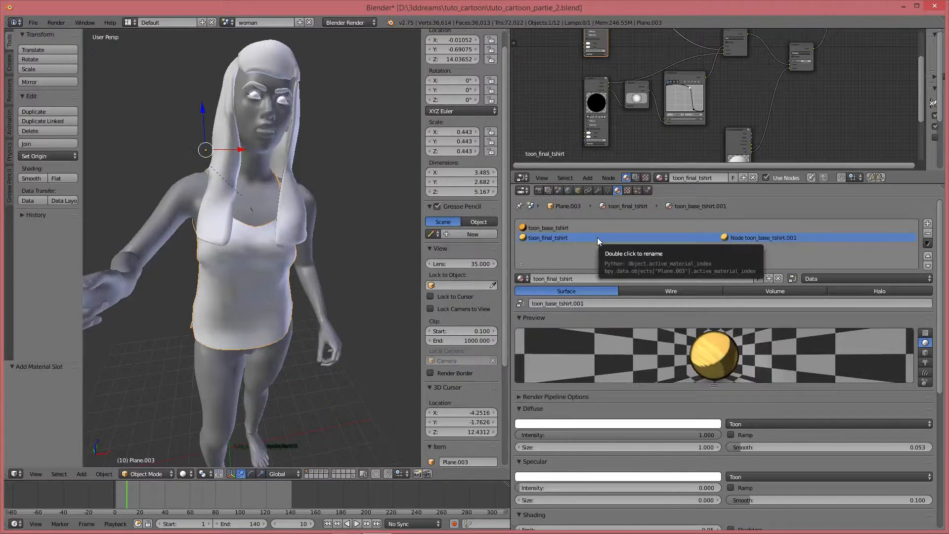
Step: Set the Material node in the toon_final_tshirt node tree to use the toon_base_tshirt material
{"action": "scroll", "coordinate": [671, 54], "scroll_direction": "down", "scroll_amount": 3}
{"action": "middle_click_drag", "start_coordinate": [664, 76], "coordinate": [622, 129]}
{"action": "scroll", "coordinate": [587, 95], "scroll_direction": "up", "scroll_amount": 6}
{"action": "middle_click_drag", "start_coordinate": [587, 87], "coordinate": [646, 97]}
{"action": "scroll", "coordinate": [663, 96], "scroll_direction": "up", "scroll_amount": 3}
{"action": "scroll", "coordinate": [658, 98], "scroll_direction": "up", "scroll_amount": 2}
{"action": "left_click", "coordinate": [594, 100]}
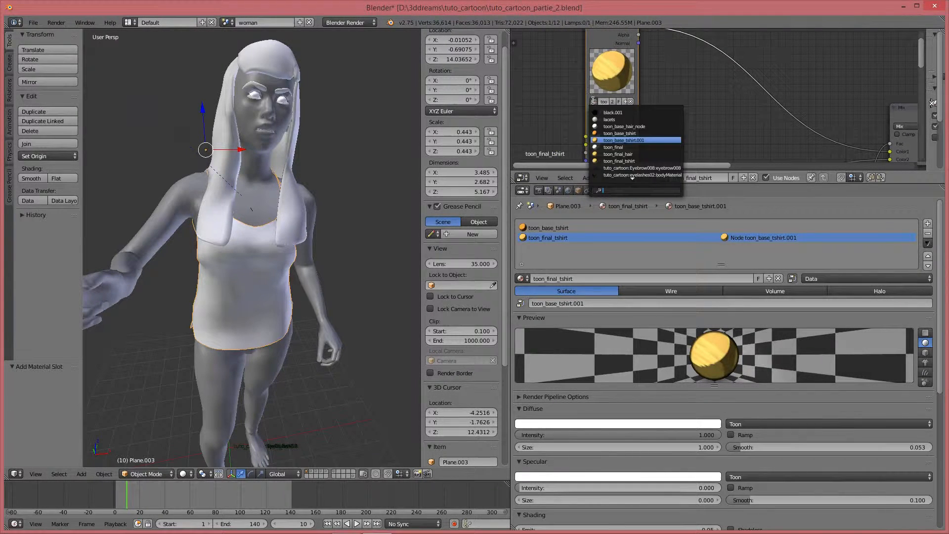
{"action": "left_click", "coordinate": [638, 133]}
{"action": "scroll", "coordinate": [652, 106], "scroll_direction": "down", "scroll_amount": 2}
{"action": "scroll", "coordinate": [652, 106], "scroll_direction": "down", "scroll_amount": 3}
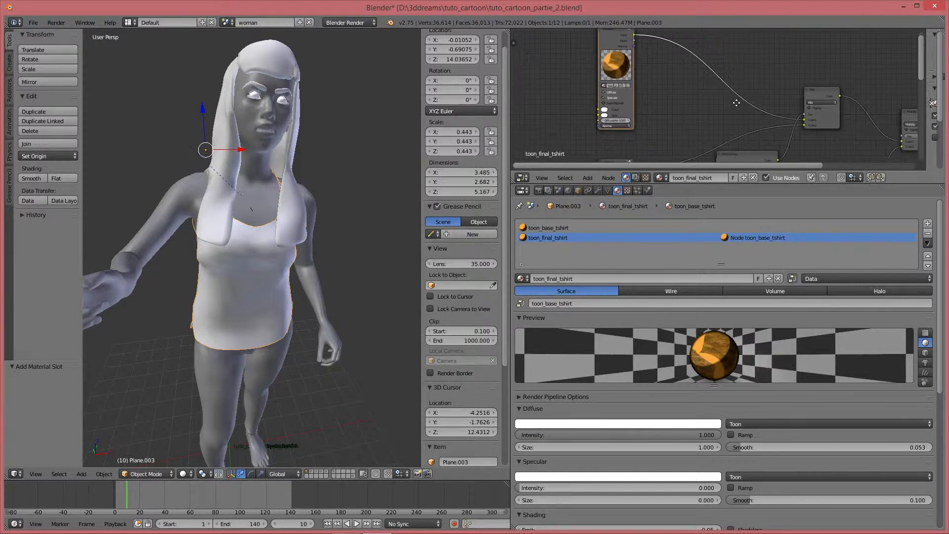
Step: Remove the toon_base_tshirt material slot from the T-shirt and display the 3D view with Material shading
{"action": "left_click", "coordinate": [533, 229]}
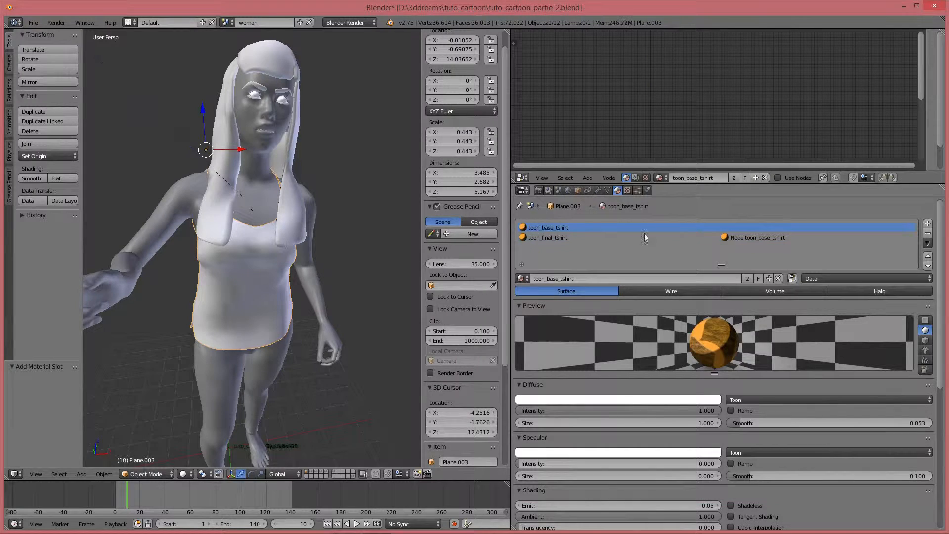
{"action": "left_click", "coordinate": [927, 233]}
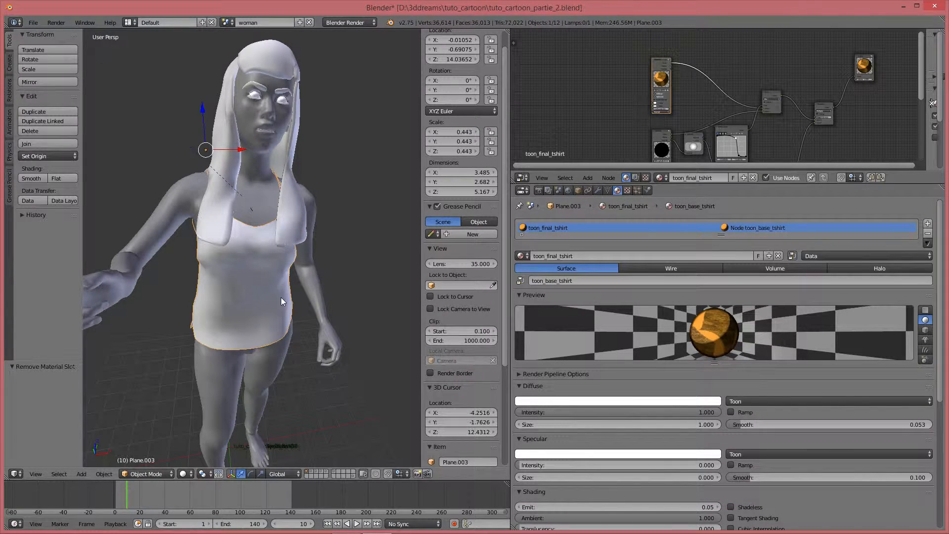
{"action": "left_click", "coordinate": [185, 474]}
{"action": "left_click", "coordinate": [208, 413]}
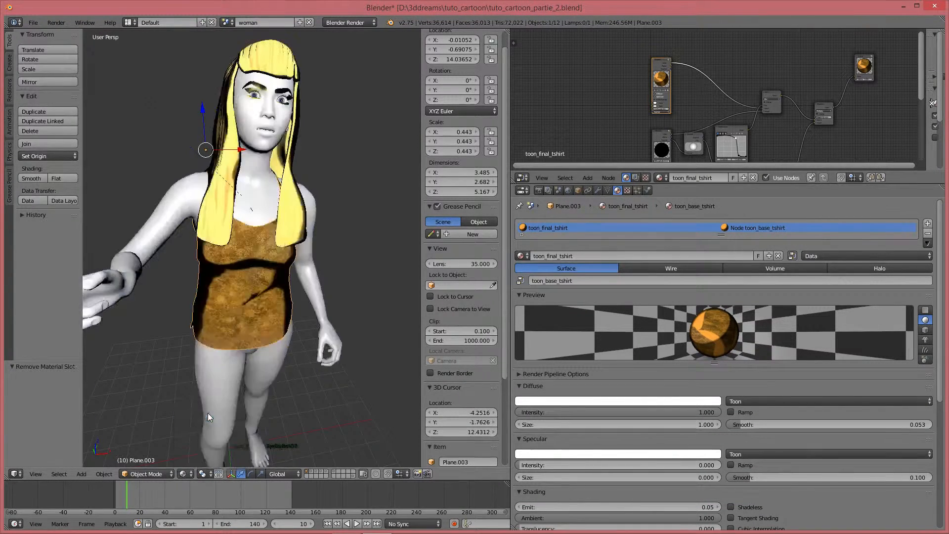
{"action": "middle_click_drag", "start_coordinate": [255, 322], "coordinate": [266, 269]}
{"action": "scroll", "coordinate": [284, 194], "scroll_direction": "down", "scroll_amount": 1}
{"action": "middle_click_drag", "start_coordinate": [285, 193], "coordinate": [274, 194]}
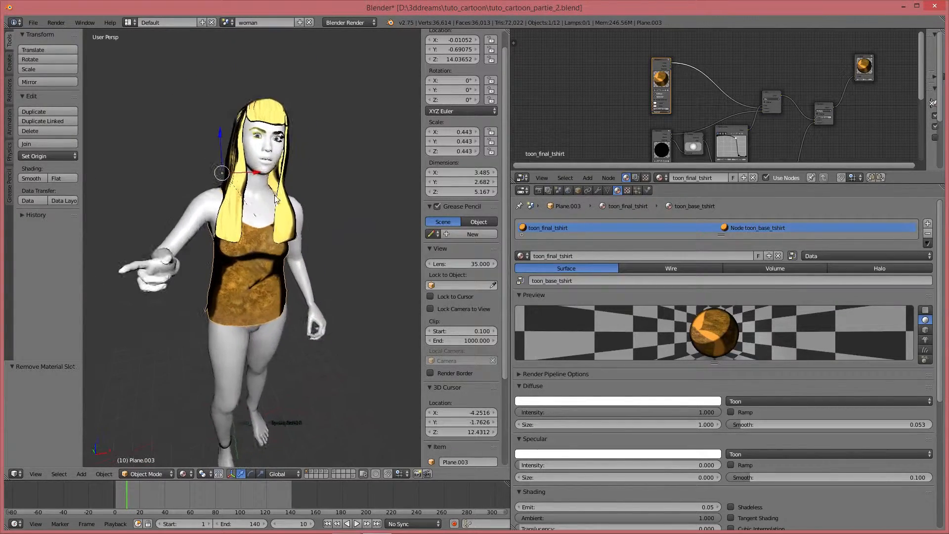
{"action": "scroll", "coordinate": [387, 258], "scroll_direction": "up", "scroll_amount": 3}
{"action": "scroll", "coordinate": [346, 272], "scroll_direction": "down", "scroll_amount": 3}
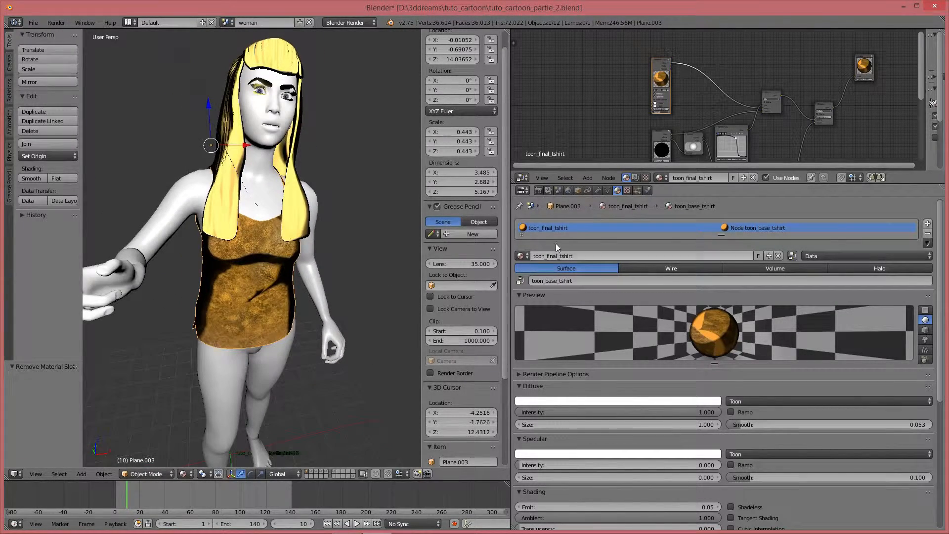
Step: Assign the toon_base_tshirt material to the T-shirt's remaining material slot
{"action": "scroll", "coordinate": [725, 398], "scroll_direction": "down", "scroll_amount": 8}
{"action": "scroll", "coordinate": [672, 361], "scroll_direction": "up", "scroll_amount": 4}
{"action": "scroll", "coordinate": [672, 361], "scroll_direction": "up", "scroll_amount": 4}
{"action": "left_click", "coordinate": [521, 255]}
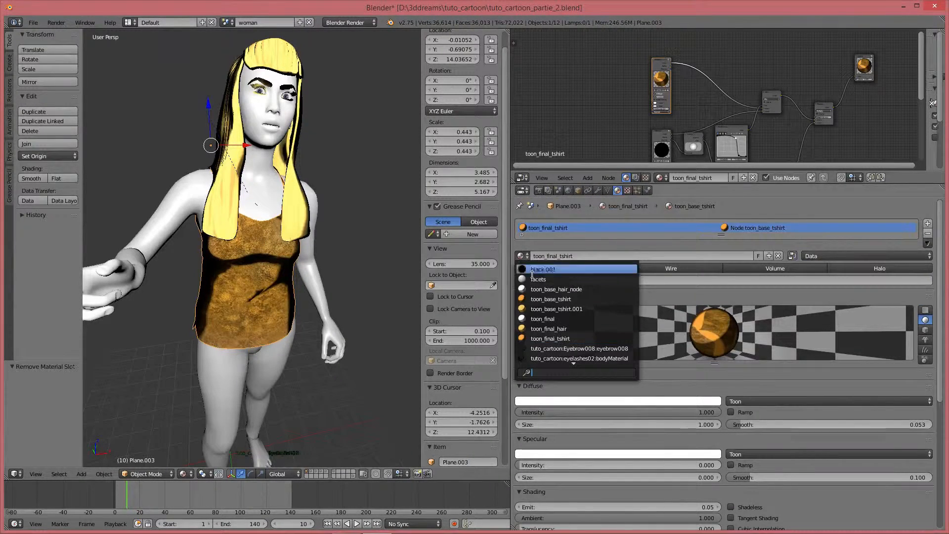
{"action": "left_click", "coordinate": [561, 299]}
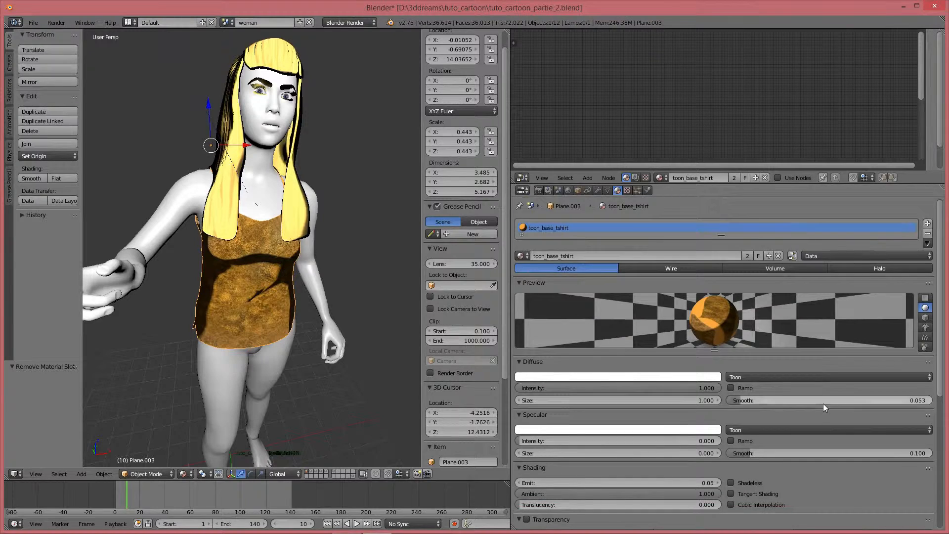
Step: Enable the Normal influence of the tshirt texture and set it to 0.126
{"action": "scroll", "coordinate": [827, 405], "scroll_direction": "down", "scroll_amount": 8}
{"action": "scroll", "coordinate": [827, 405], "scroll_direction": "down", "scroll_amount": 4}
{"action": "scroll", "coordinate": [722, 336], "scroll_direction": "up", "scroll_amount": 8}
{"action": "left_click", "coordinate": [627, 191]}
{"action": "scroll", "coordinate": [877, 408], "scroll_direction": "down", "scroll_amount": 8}
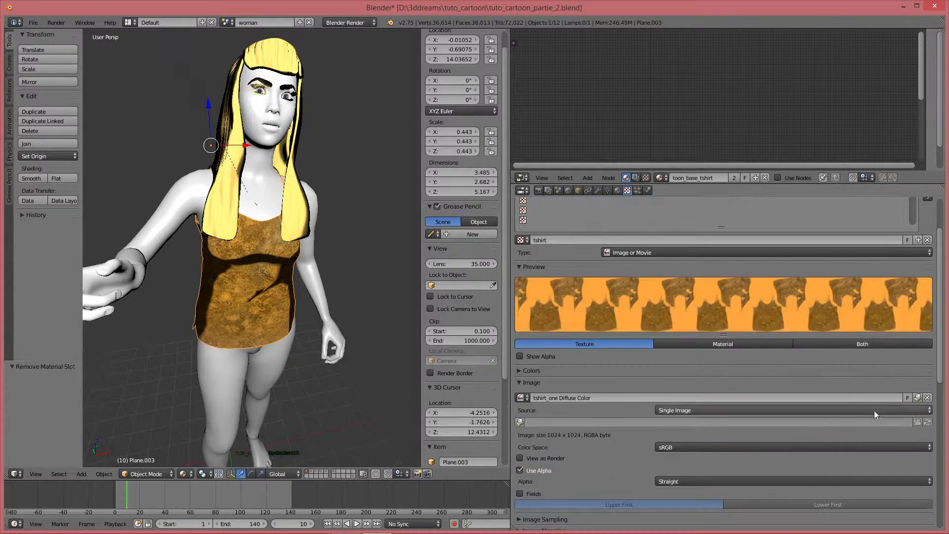
{"action": "scroll", "coordinate": [857, 417], "scroll_direction": "down", "scroll_amount": 7}
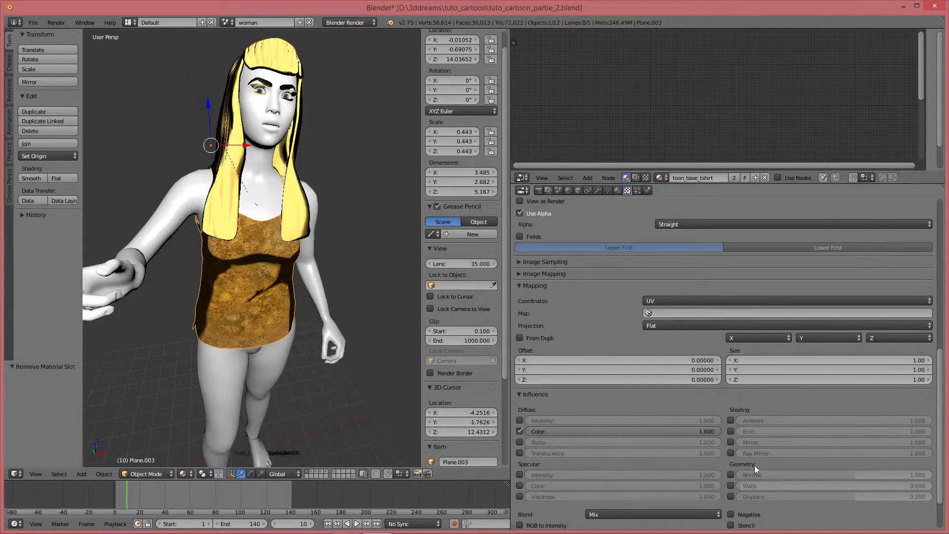
{"action": "left_click", "coordinate": [731, 475]}
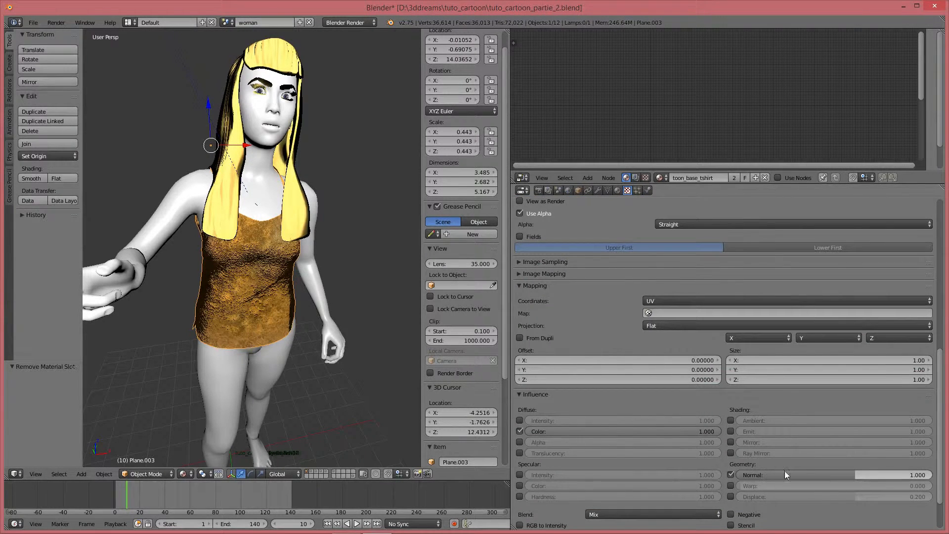
{"action": "left_click_drag", "start_coordinate": [870, 475], "coordinate": [842, 474]}
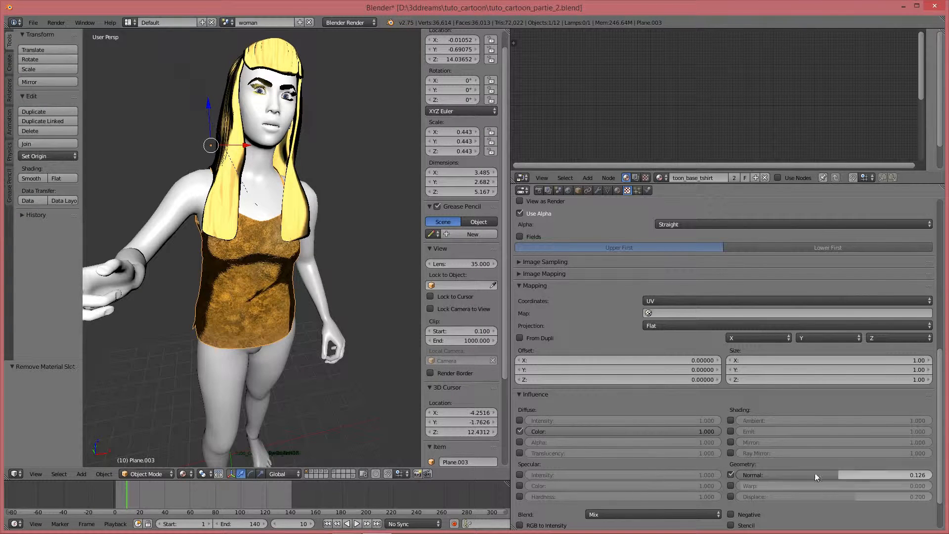
{"action": "scroll", "coordinate": [284, 294], "scroll_direction": "down", "scroll_amount": 3}
{"action": "middle_click_drag", "start_coordinate": [284, 295], "coordinate": [253, 275]}
{"action": "scroll", "coordinate": [254, 259], "scroll_direction": "up", "scroll_amount": 3}
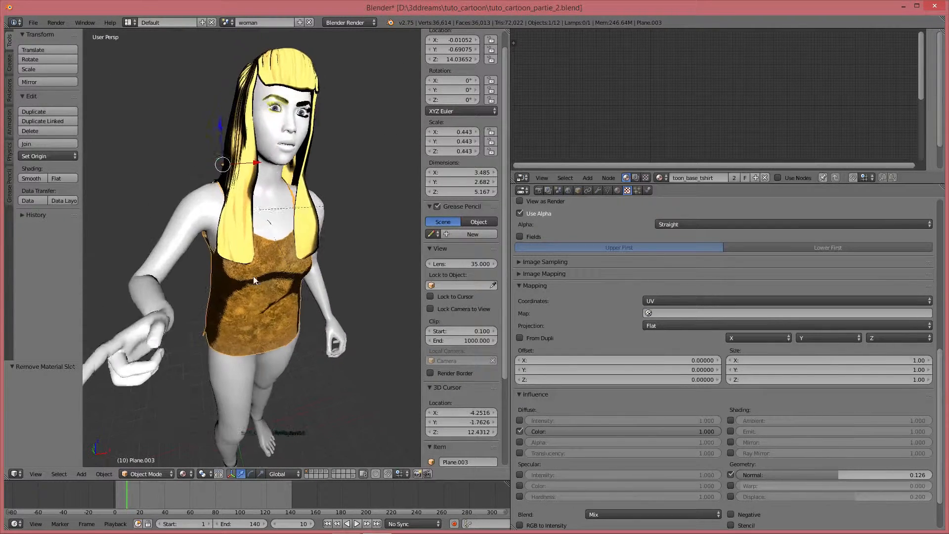
{"action": "scroll", "coordinate": [253, 276], "scroll_direction": "down", "scroll_amount": 1}
Step: Assign the toon_base_hair_node material to the pantalon object
{"action": "left_click", "coordinate": [617, 191]}
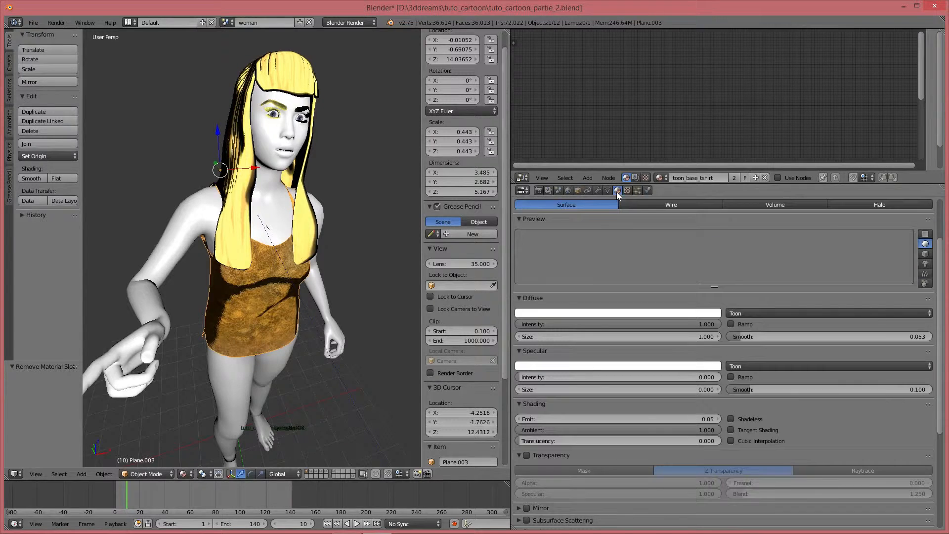
{"action": "right_click", "coordinate": [217, 407]}
{"action": "middle_click_drag", "start_coordinate": [217, 406], "coordinate": [274, 378]}
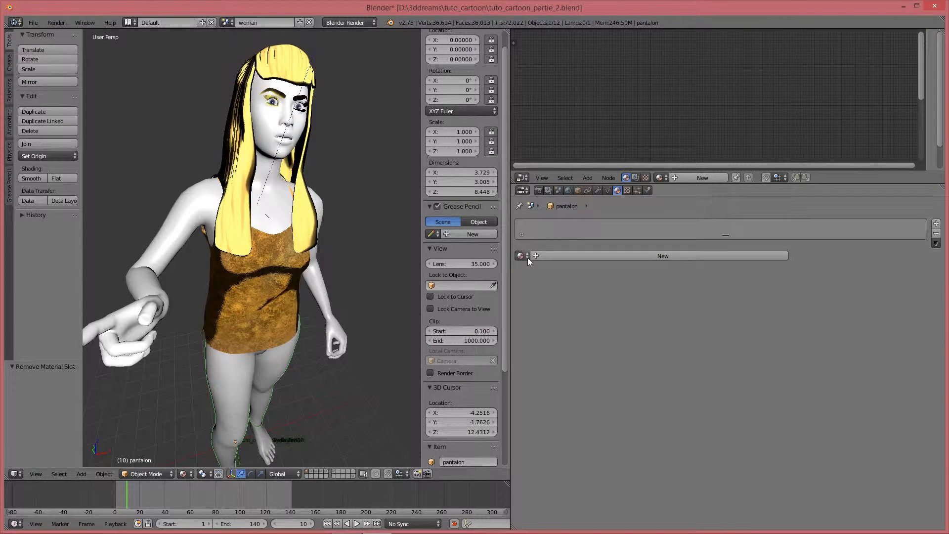
{"action": "left_click", "coordinate": [526, 255]}
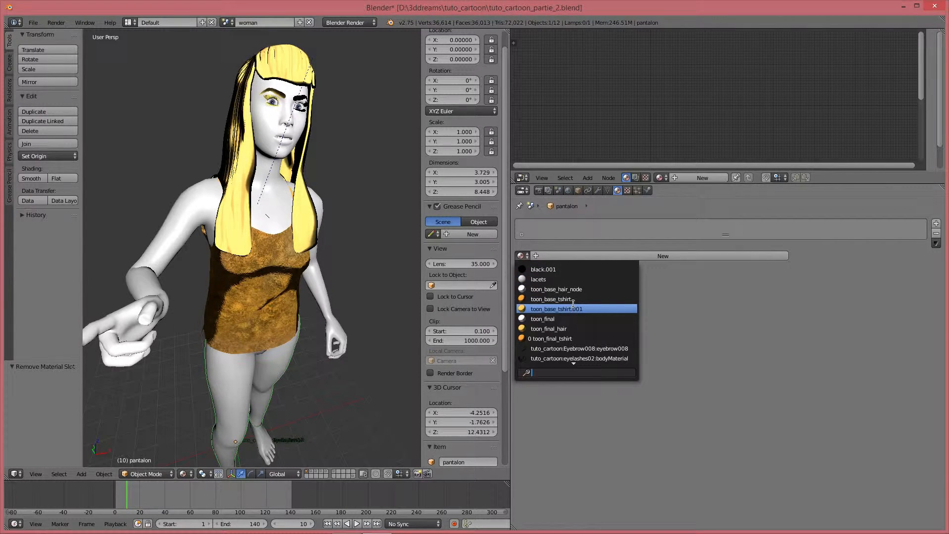
{"action": "left_click", "coordinate": [574, 289]}
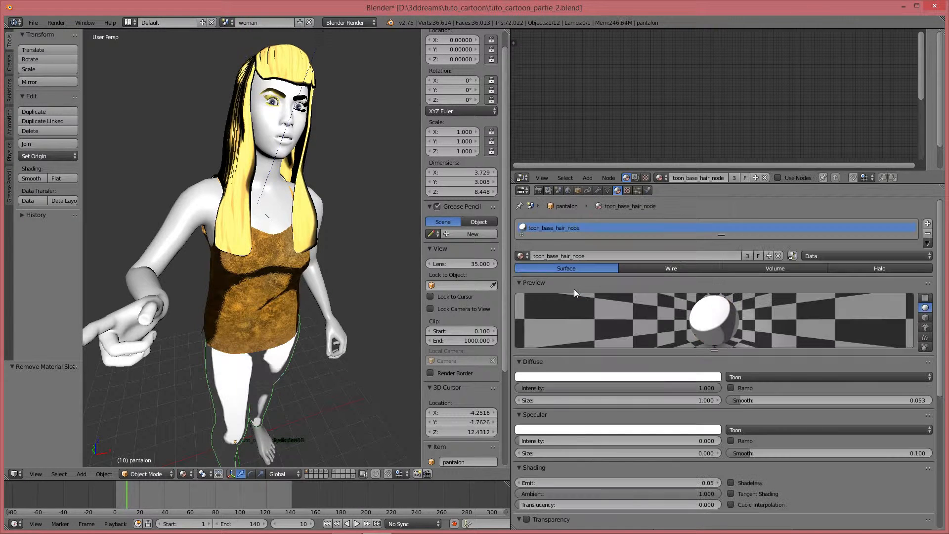
Step: Make the trousers' toon_base_hair_node material a single-user copy and rename it toon_base_jean
{"action": "left_click", "coordinate": [746, 255]}
{"action": "left_click", "coordinate": [625, 256]}
{"action": "left_click", "coordinate": [605, 255]}
{"action": "key", "text": "Return"}
{"action": "left_click", "coordinate": [605, 255]}
{"action": "left_click", "coordinate": [603, 254]}
{"action": "key", "text": "BackSpace"}
{"action": "key", "text": "BackSpace"}
{"action": "key", "text": "BackSpace"}
{"action": "key", "text": "BackSpace"}
{"action": "key", "text": "BackSpace"}
{"action": "key", "text": "BackSpace"}
{"action": "key", "text": "BackSpace"}
{"action": "key", "text": "BackSpace"}
{"action": "key", "text": "BackSpace"}
{"action": "key", "text": "BackSpace"}
{"action": "key", "text": "BackSpace"}
{"action": "key", "text": "BackSpace"}
{"action": "key", "text": "BackSpace"}
{"action": "key", "text": "BackSpace"}
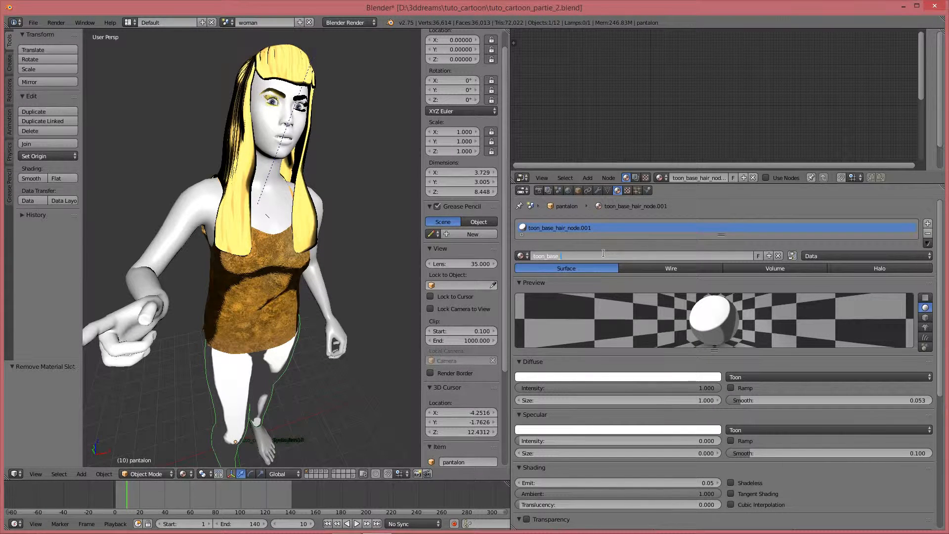
{"action": "type", "text": "_jean"}
{"action": "key", "text": "Return"}
Step: Assign the existing pantalon texture to the first texture slot of the toon_base_jean material
{"action": "scroll", "coordinate": [692, 302], "scroll_direction": "down", "scroll_amount": 3}
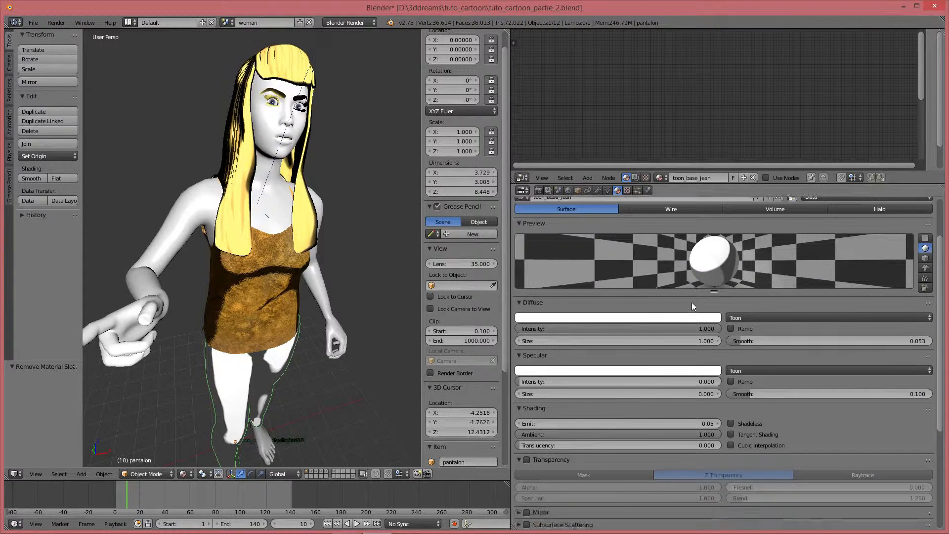
{"action": "scroll", "coordinate": [627, 209], "scroll_direction": "up", "scroll_amount": 2}
{"action": "left_click", "coordinate": [627, 191]}
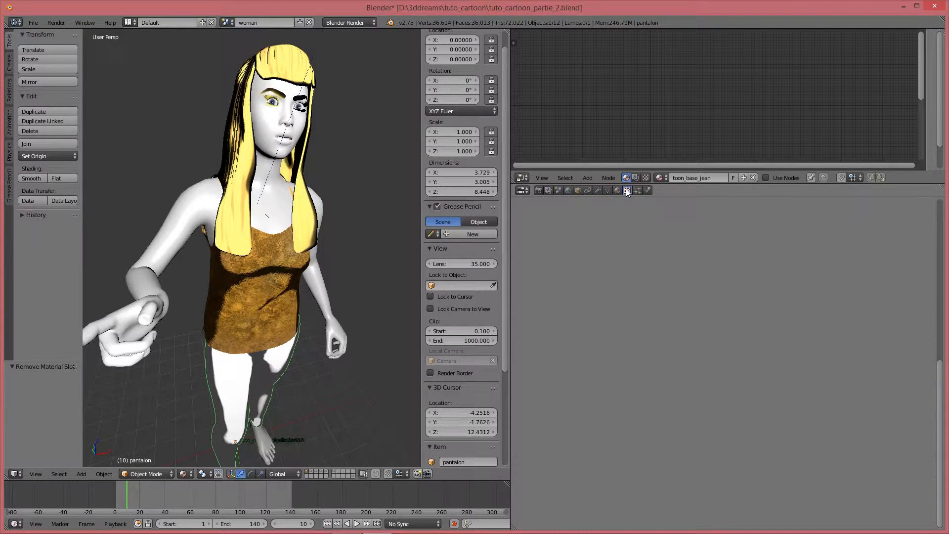
{"action": "left_click", "coordinate": [522, 299]}
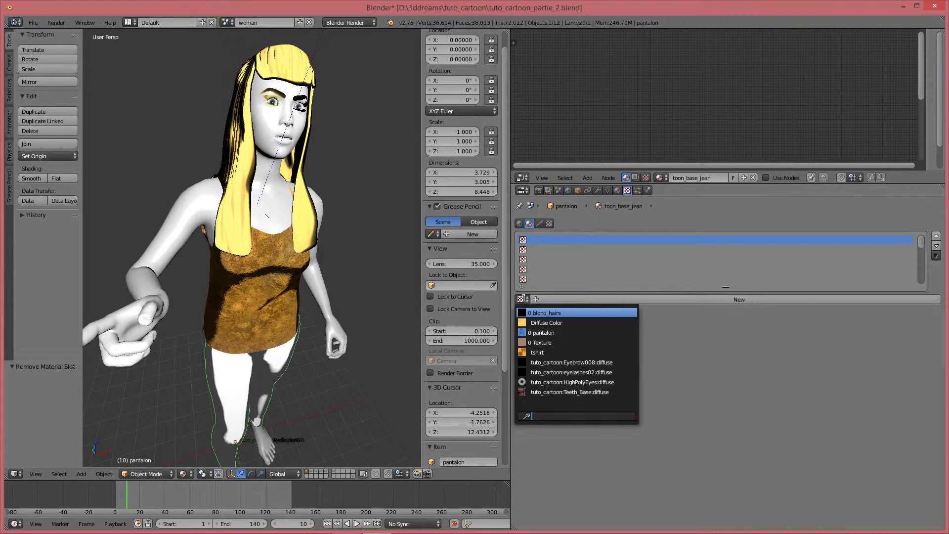
{"action": "left_click", "coordinate": [562, 332]}
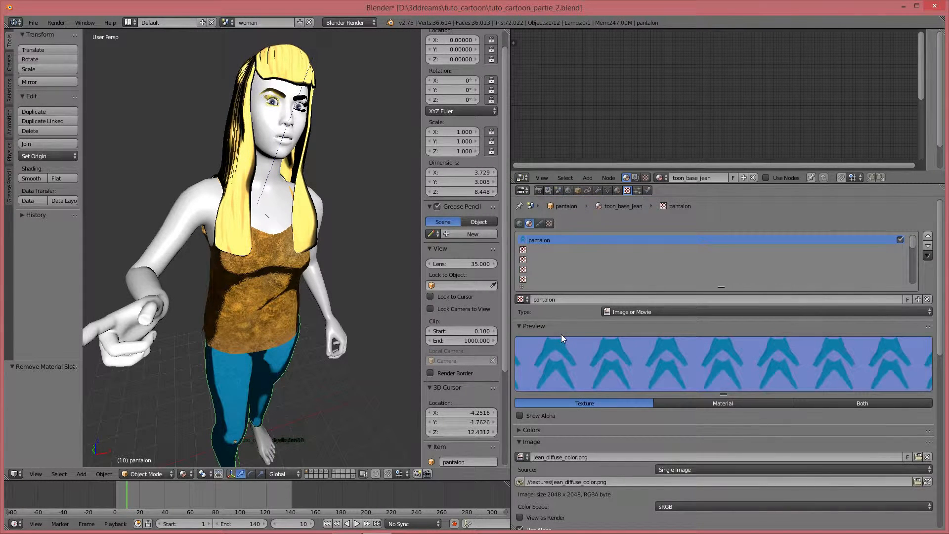
Step: Enable the Normal influence of the pantalon texture and set it to about -0.36
{"action": "scroll", "coordinate": [784, 429], "scroll_direction": "down", "scroll_amount": 3}
{"action": "scroll", "coordinate": [784, 429], "scroll_direction": "down", "scroll_amount": 15}
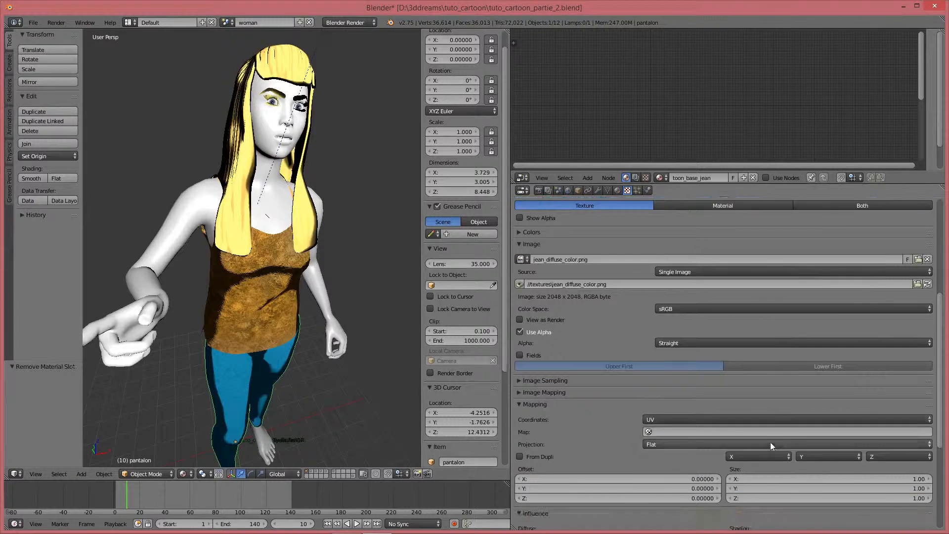
{"action": "left_click", "coordinate": [730, 436]}
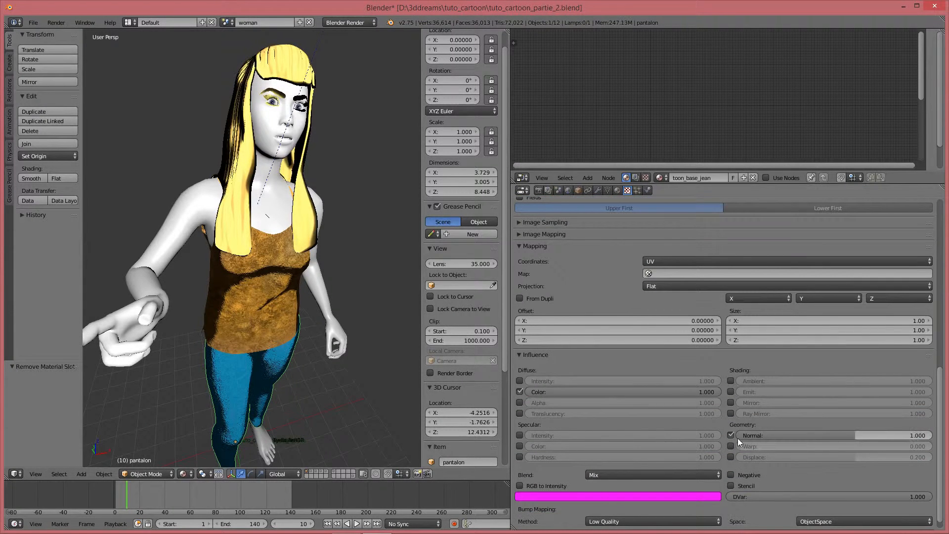
{"action": "left_click_drag", "start_coordinate": [852, 435], "coordinate": [717, 435]}
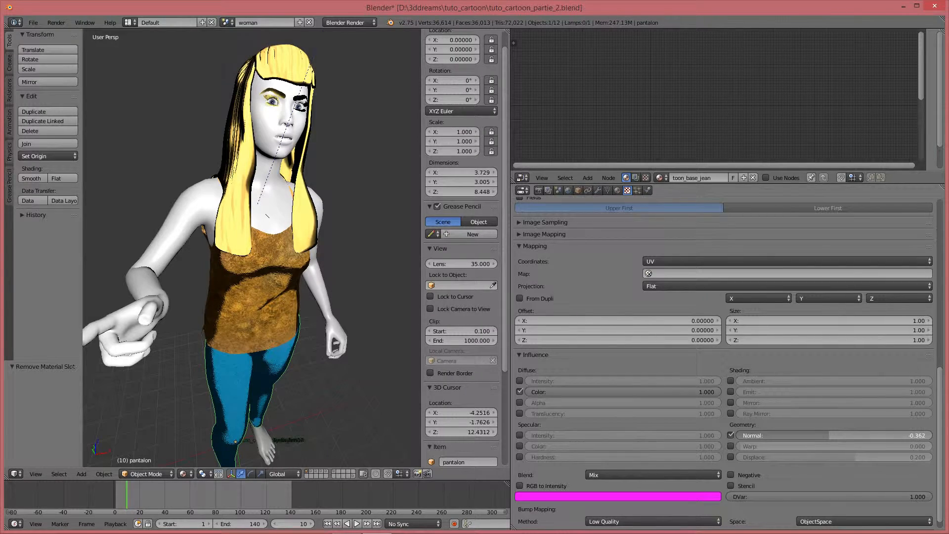
{"action": "scroll", "coordinate": [256, 337], "scroll_direction": "down", "scroll_amount": 4}
{"action": "mouse_move", "coordinate": [256, 338]}
{"action": "middle_mouse_down"}
{"action": "mouse_move", "coordinate": [272, 314]}
{"action": "mouse_move", "coordinate": [273, 344]}
{"action": "middle_mouse_up"}
{"action": "scroll", "coordinate": [266, 319], "scroll_direction": "up", "scroll_amount": 7}
{"action": "scroll", "coordinate": [266, 319], "scroll_direction": "down", "scroll_amount": 4}
{"action": "scroll", "coordinate": [764, 346], "scroll_direction": "up", "scroll_amount": 8}
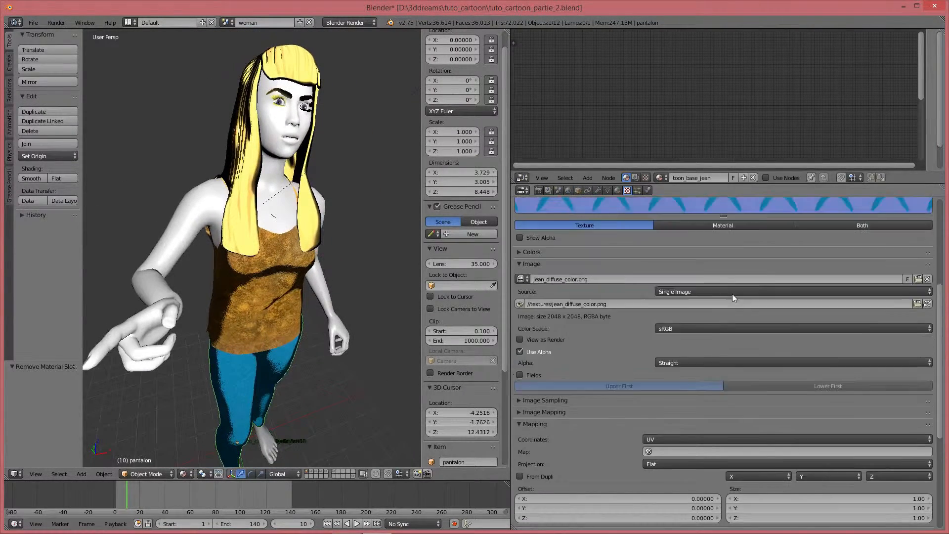
{"action": "scroll", "coordinate": [732, 294], "scroll_direction": "up", "scroll_amount": 8}
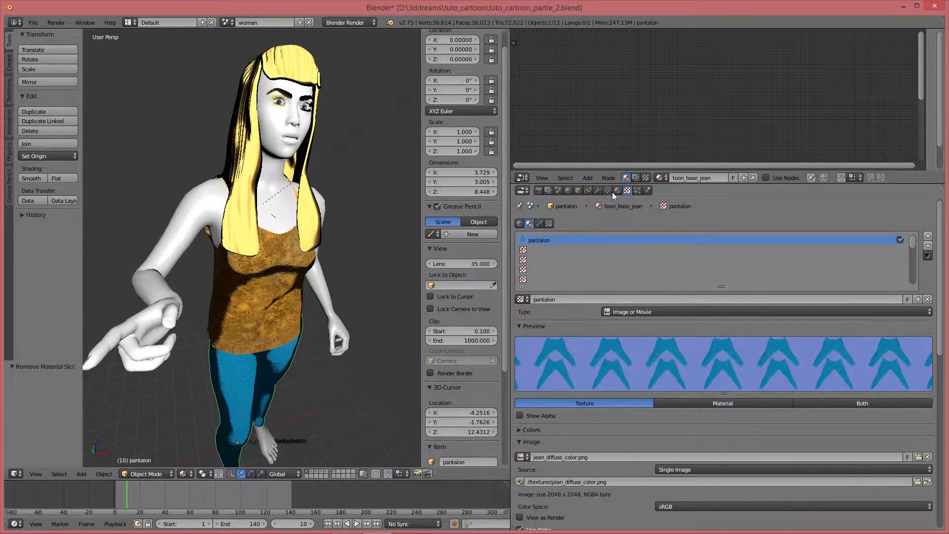
Step: Replace the trousers' material with a single-user copy of toon_final_hair named toon_final_jean
{"action": "left_click", "coordinate": [617, 190]}
{"action": "left_click", "coordinate": [522, 236]}
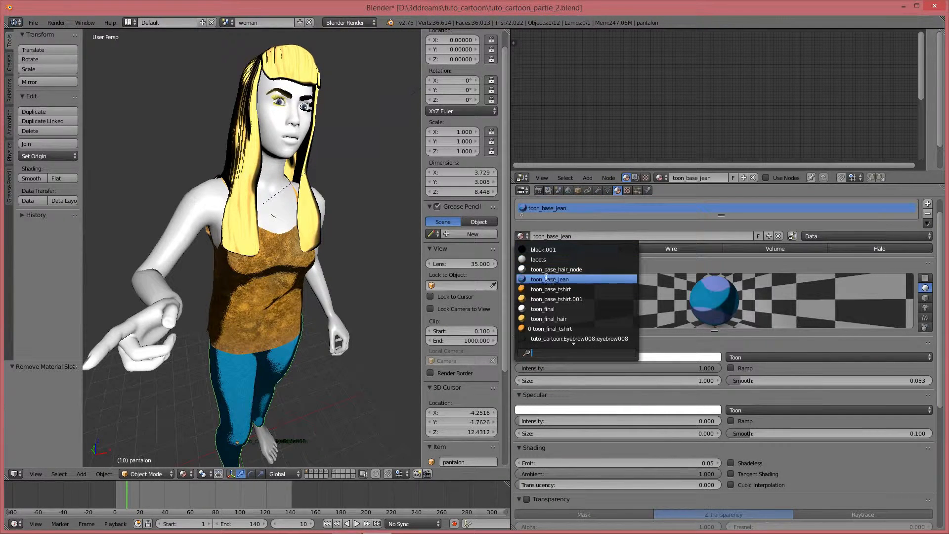
{"action": "left_click", "coordinate": [572, 321]}
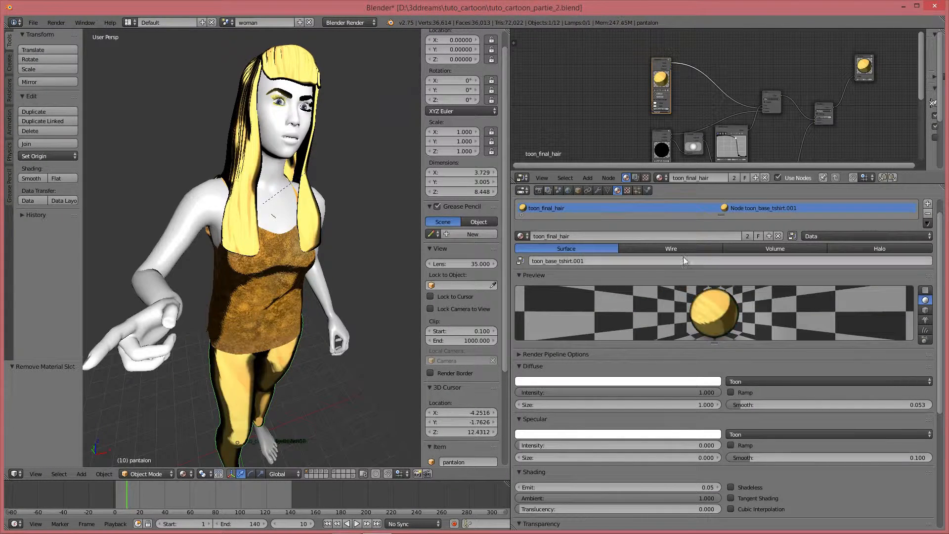
{"action": "left_click", "coordinate": [744, 235]}
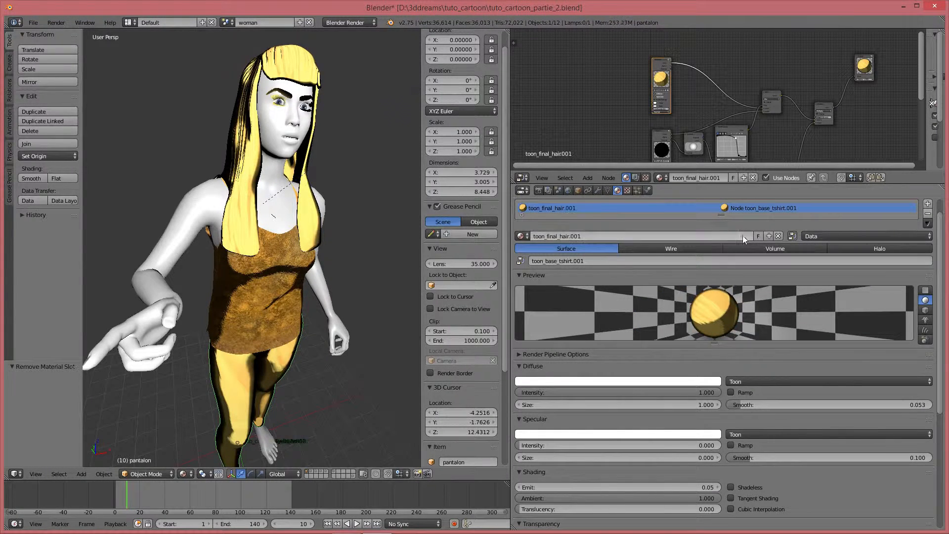
{"action": "left_click", "coordinate": [585, 236]}
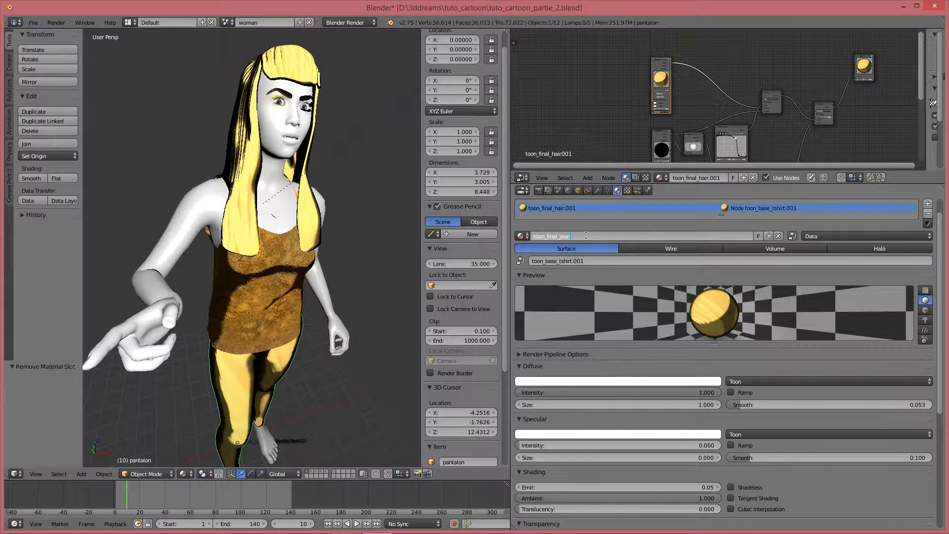
{"action": "type", "text": "toon_final_jean"}
{"action": "key", "text": "Return"}
Step: Rename the node material inside toon_final_jean as toon_base_jean
{"action": "left_click", "coordinate": [594, 261]}
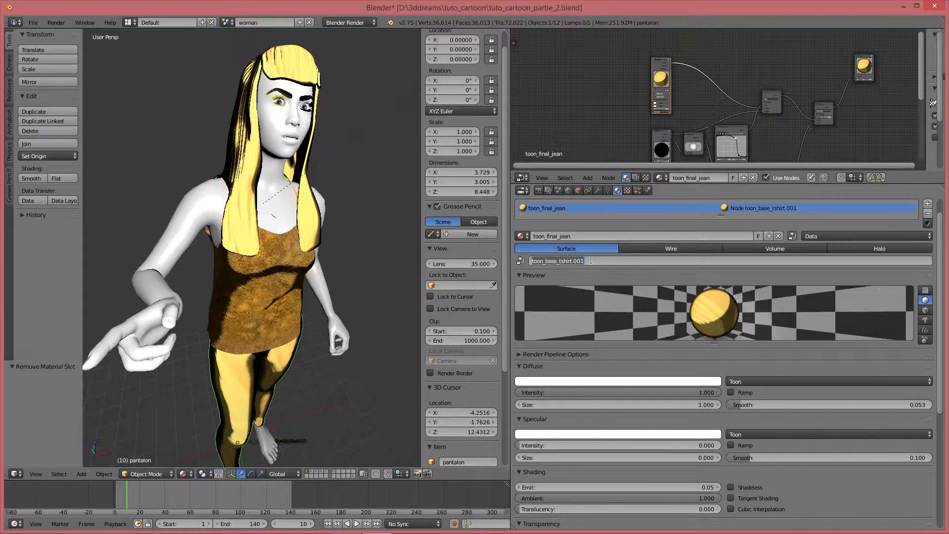
{"action": "key", "text": "BackSpace"}
{"action": "key", "text": "BackSpace"}
{"action": "key", "text": "BackSpace"}
{"action": "type", "text": "jean"}
{"action": "key", "text": "Return"}
Step: Set the material node inside toon_final_jean to the existing toon_base_jean.001 material
{"action": "scroll", "coordinate": [661, 91], "scroll_direction": "up", "scroll_amount": 4}
{"action": "middle_click_drag", "start_coordinate": [662, 82], "coordinate": [669, 115]}
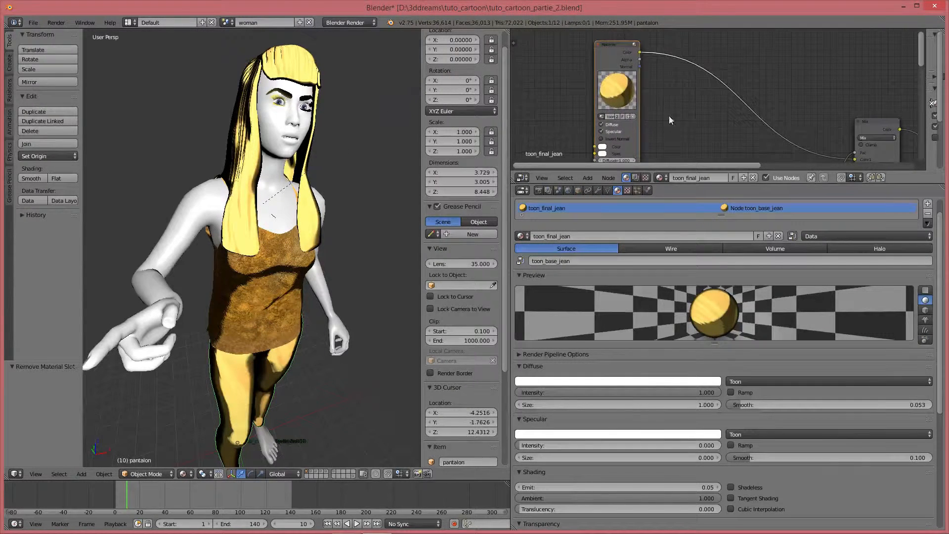
{"action": "left_click", "coordinate": [603, 116]}
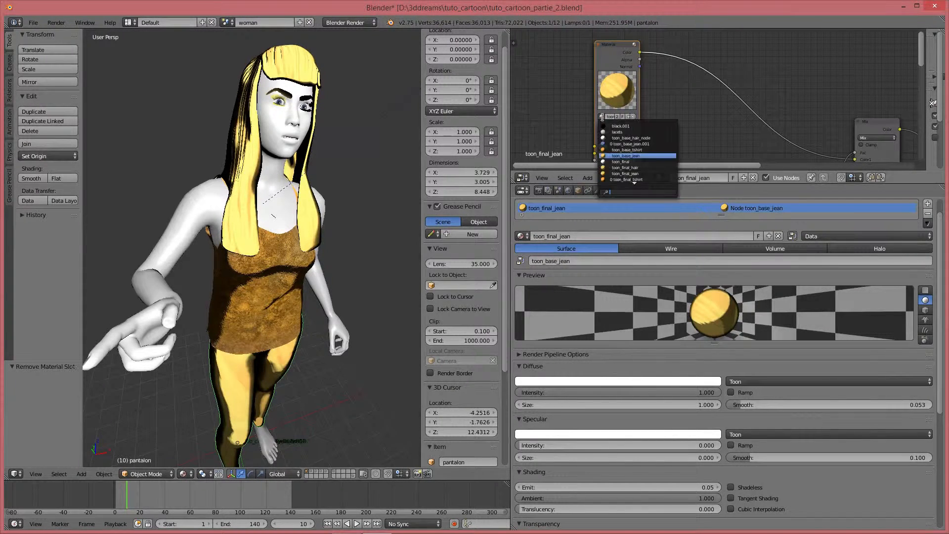
{"action": "left_click", "coordinate": [640, 144]}
{"action": "scroll", "coordinate": [254, 301], "scroll_direction": "down", "scroll_amount": 3}
{"action": "scroll", "coordinate": [260, 296], "scroll_direction": "up", "scroll_amount": 6}
{"action": "scroll", "coordinate": [260, 294], "scroll_direction": "down", "scroll_amount": 5}
Step: Give the woman's body a single-user copy of the toon_base_jean material named toon_base_skin
{"action": "middle_click_drag", "start_coordinate": [209, 212], "coordinate": [209, 240]}
{"action": "right_click", "coordinate": [201, 219]}
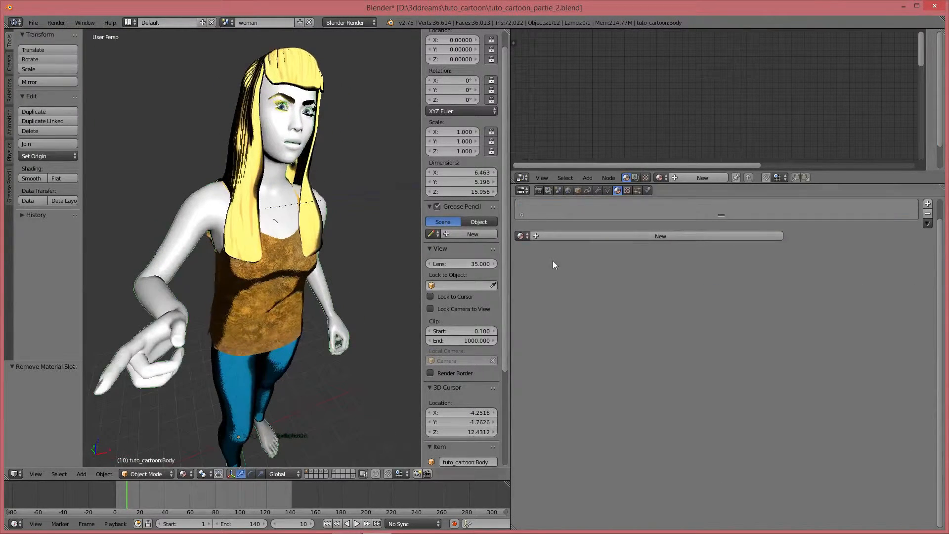
{"action": "left_click", "coordinate": [521, 236]}
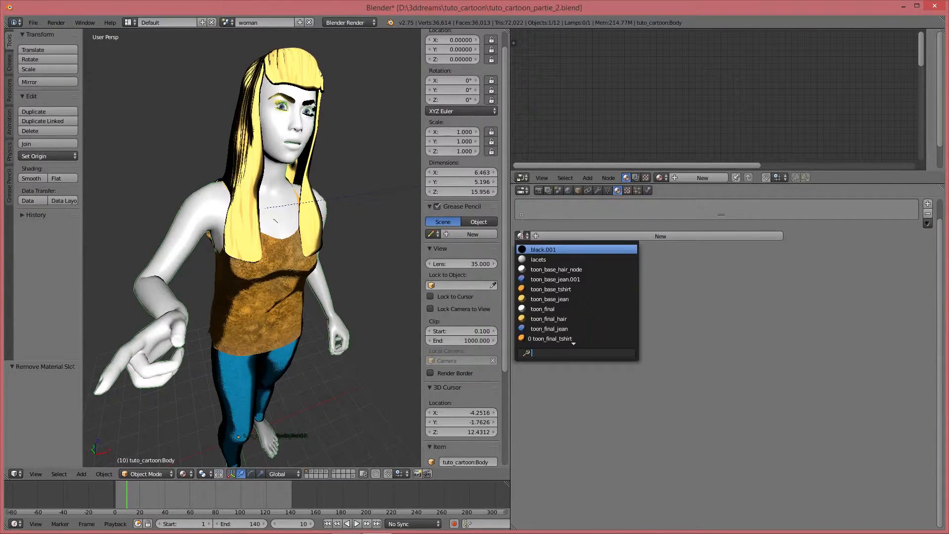
{"action": "left_click", "coordinate": [571, 300]}
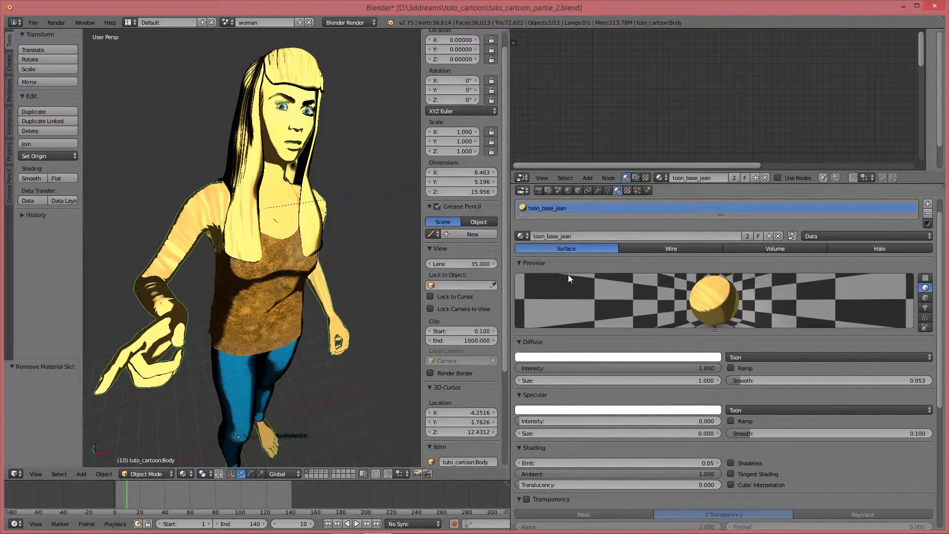
{"action": "left_click", "coordinate": [746, 235]}
{"action": "left_click", "coordinate": [588, 236]}
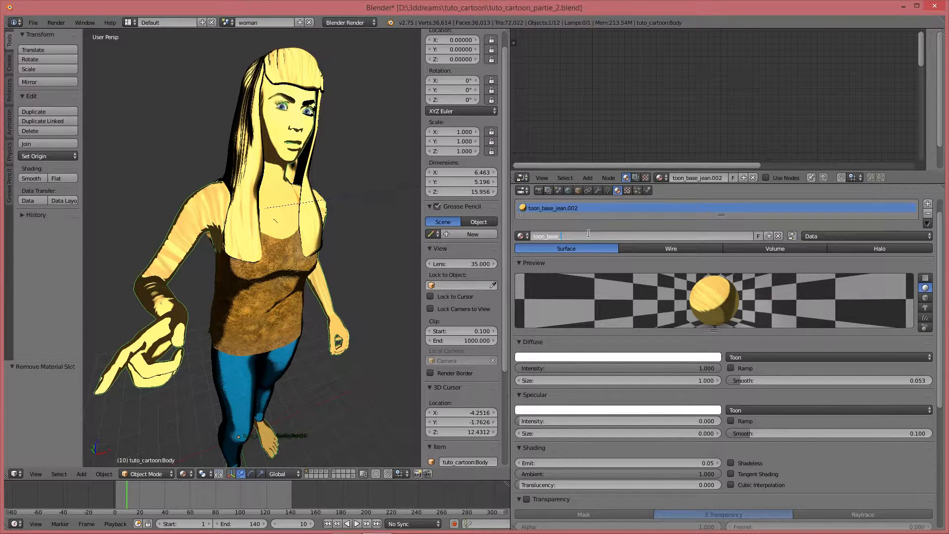
{"action": "type", "text": "toon_base_skin"}
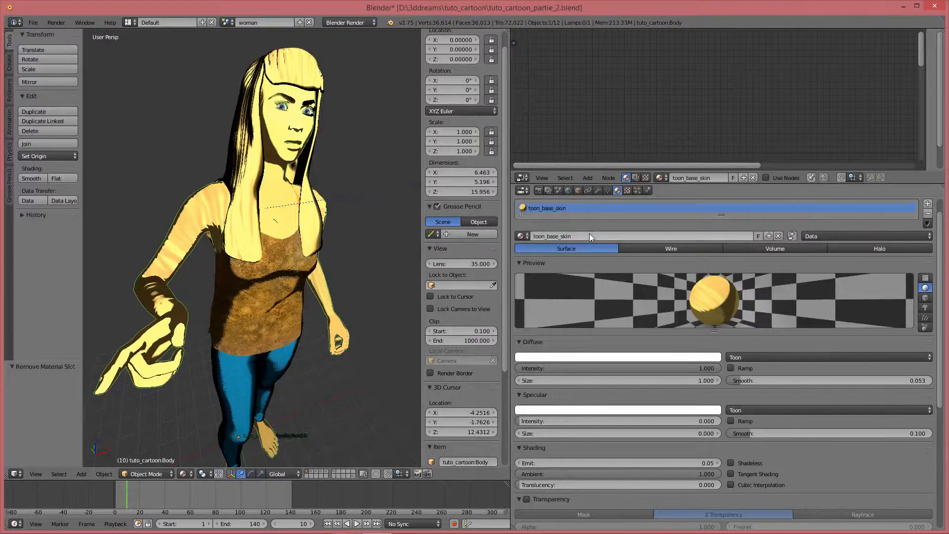
{"action": "key", "text": "Return"}
Step: Replace the Diffuse Color texture in the first slot of toon_base_skin with the existing skin texture named Texture
{"action": "left_click", "coordinate": [628, 192]}
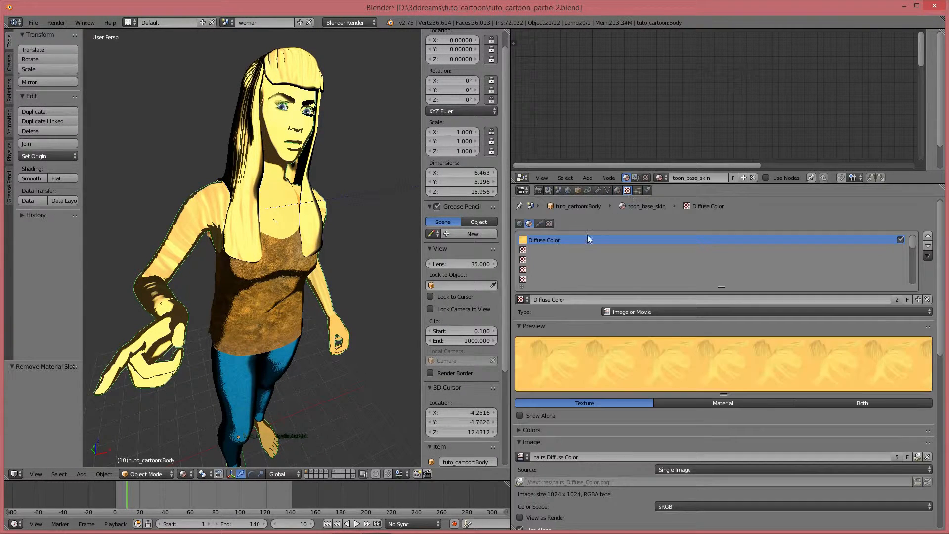
{"action": "left_click", "coordinate": [617, 191]}
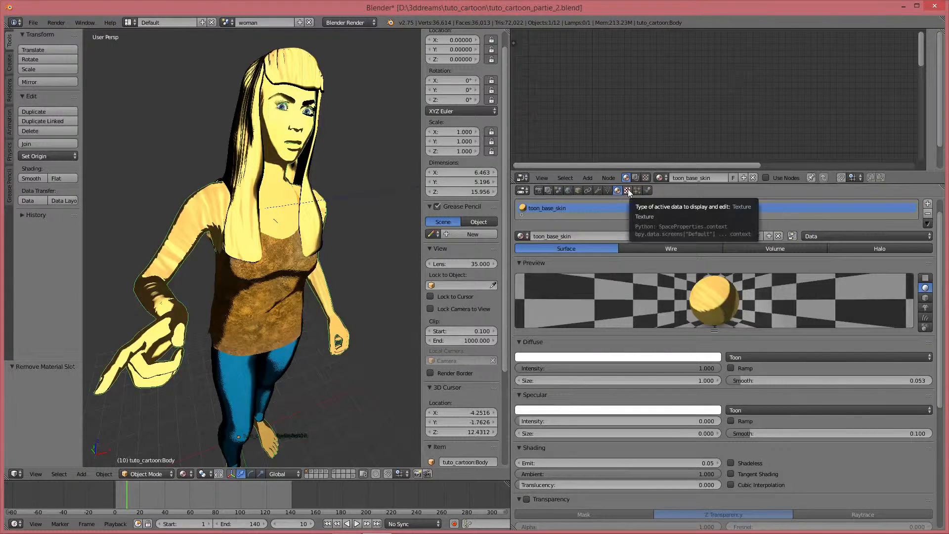
{"action": "scroll", "coordinate": [684, 276], "scroll_direction": "up", "scroll_amount": 1}
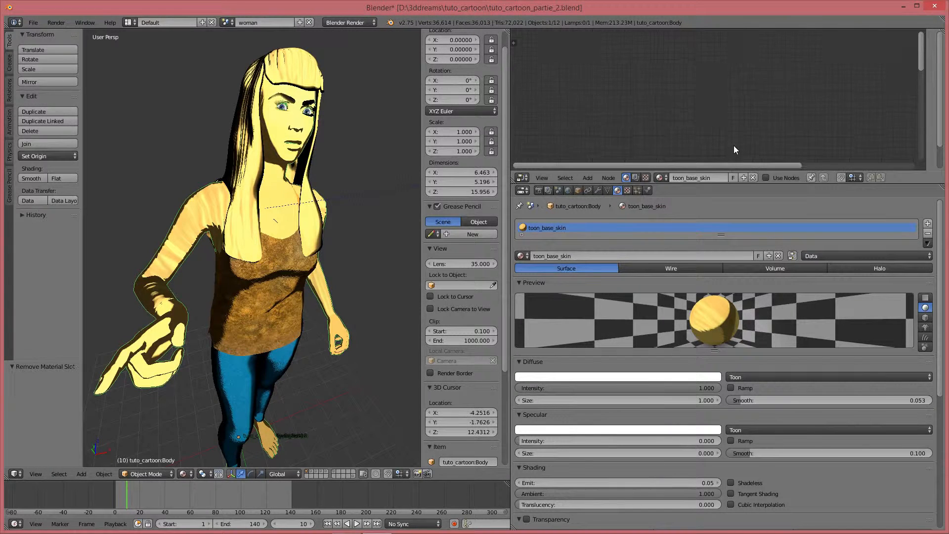
{"action": "left_click", "coordinate": [628, 191]}
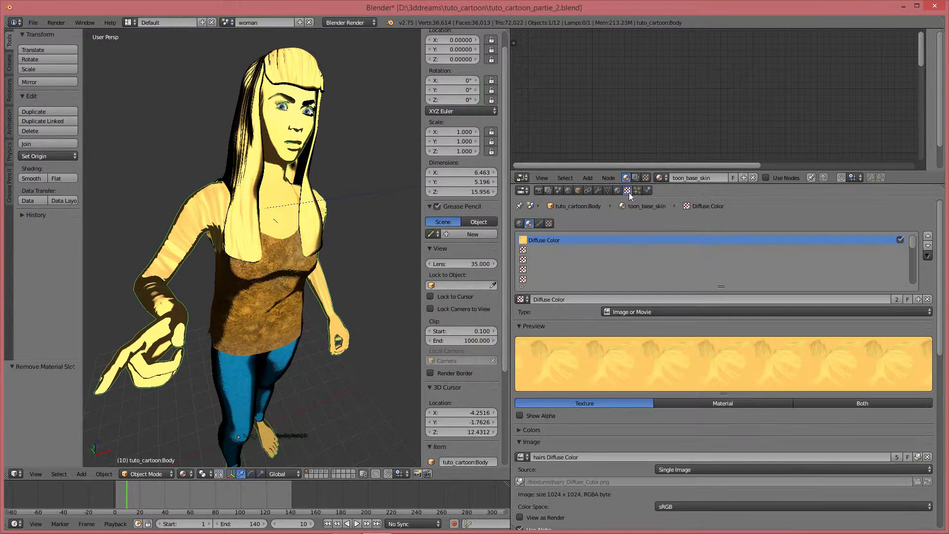
{"action": "left_click", "coordinate": [521, 299]}
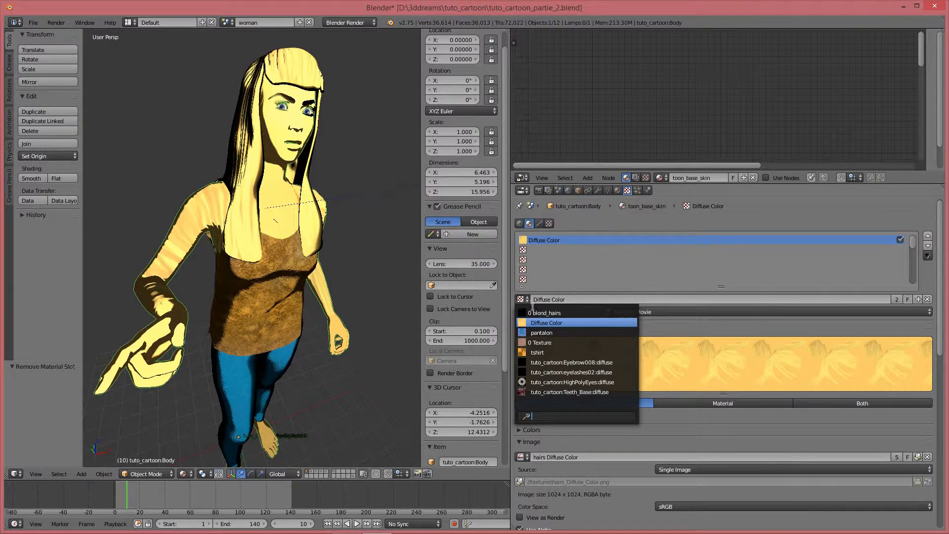
{"action": "left_click", "coordinate": [560, 343]}
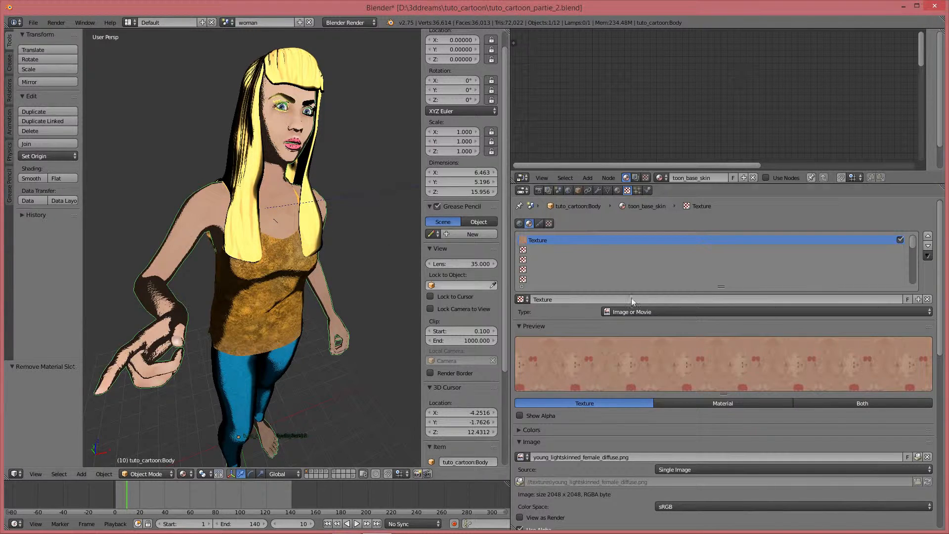
Step: Set the Normal influence of the skin texture to about 0.049
{"action": "scroll", "coordinate": [808, 375], "scroll_direction": "down", "scroll_amount": 15}
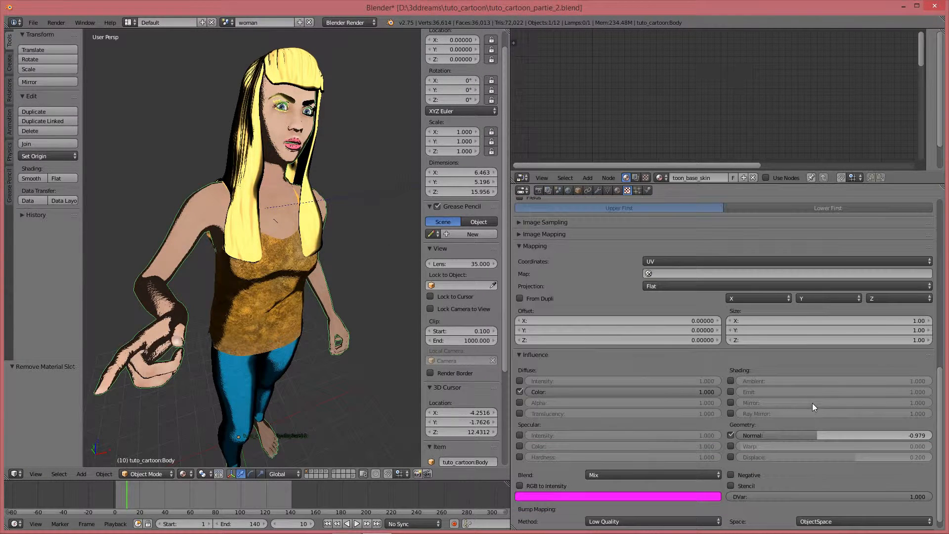
{"action": "left_click_drag", "start_coordinate": [805, 432], "coordinate": [834, 435]}
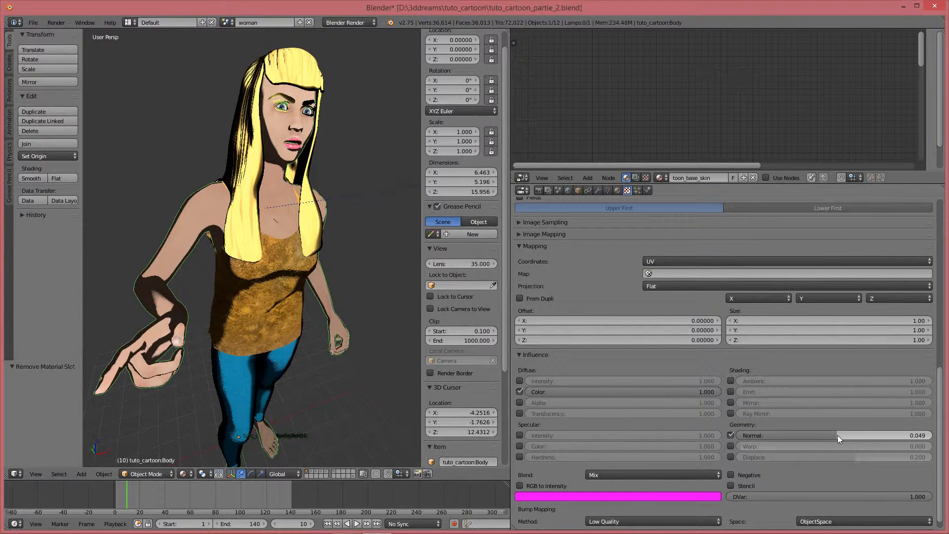
{"action": "middle_click_drag", "start_coordinate": [267, 208], "coordinate": [288, 187]}
{"action": "scroll", "coordinate": [260, 187], "scroll_direction": "up", "scroll_amount": 5}
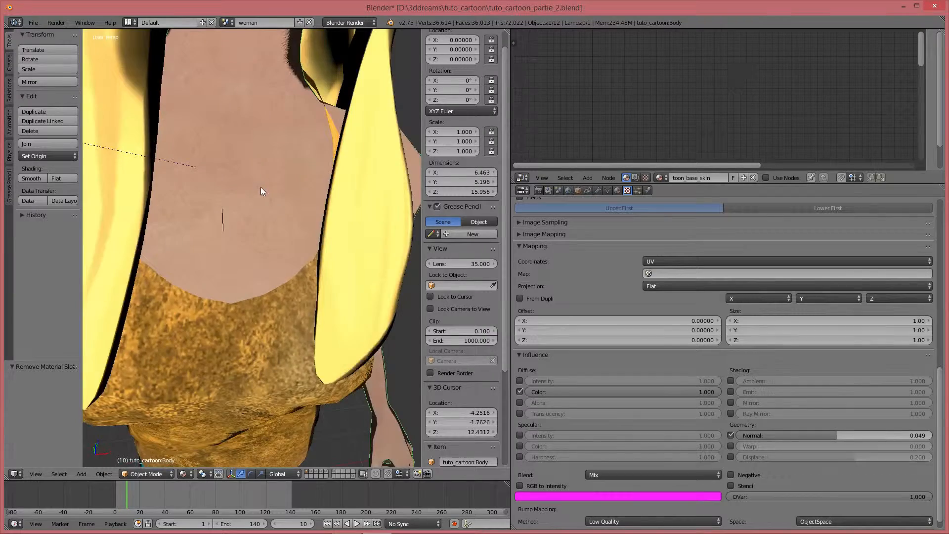
{"action": "scroll", "coordinate": [260, 187], "scroll_direction": "down", "scroll_amount": 5}
{"action": "mouse_move", "coordinate": [274, 187]}
{"action": "middle_mouse_down"}
{"action": "mouse_move", "coordinate": [284, 176]}
{"action": "mouse_move", "coordinate": [267, 179]}
{"action": "middle_mouse_up"}
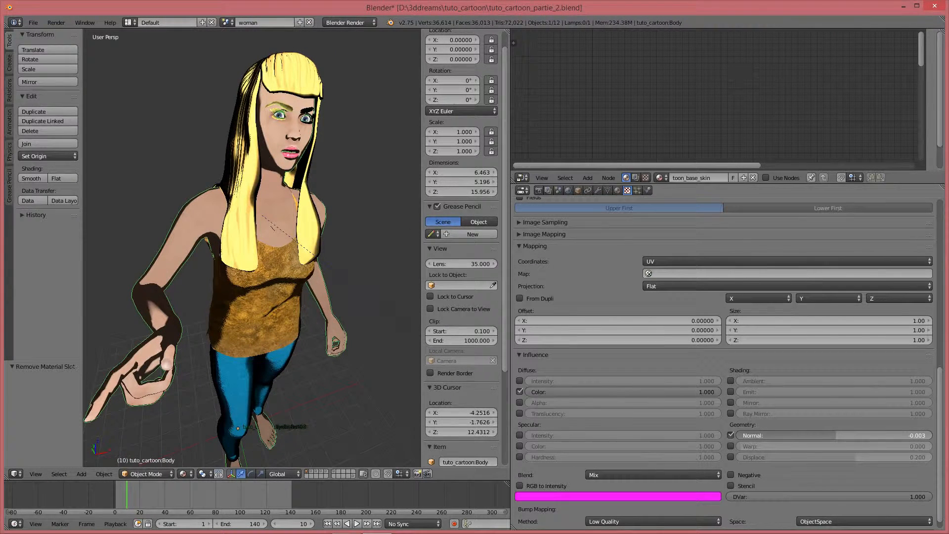
{"action": "left_click_drag", "start_coordinate": [834, 436], "coordinate": [836, 435]}
{"action": "middle_click_drag", "start_coordinate": [346, 224], "coordinate": [343, 224]}
{"action": "scroll", "coordinate": [293, 223], "scroll_direction": "down", "scroll_amount": 2}
{"action": "scroll", "coordinate": [292, 226], "scroll_direction": "up", "scroll_amount": 3}
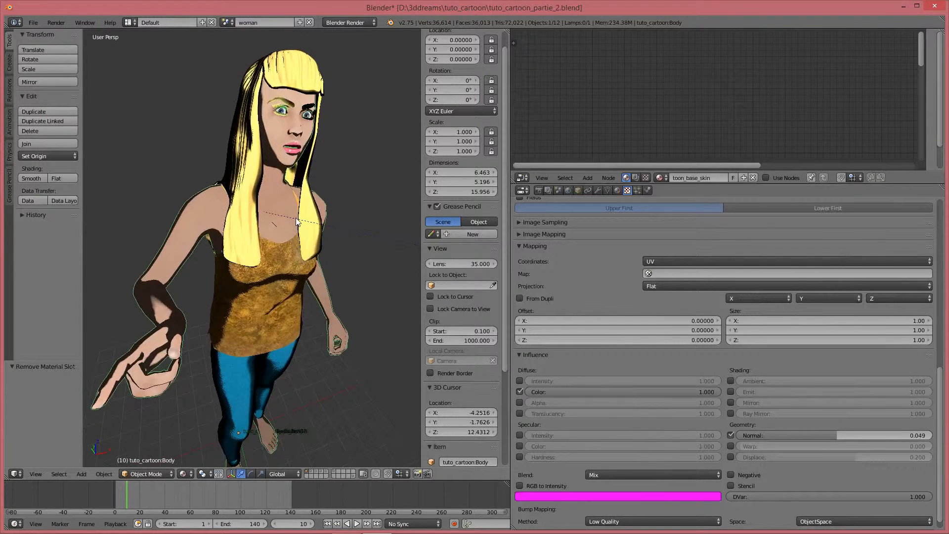
{"action": "scroll", "coordinate": [297, 222], "scroll_direction": "down", "scroll_amount": 3}
{"action": "scroll", "coordinate": [283, 212], "scroll_direction": "up", "scroll_amount": 3}
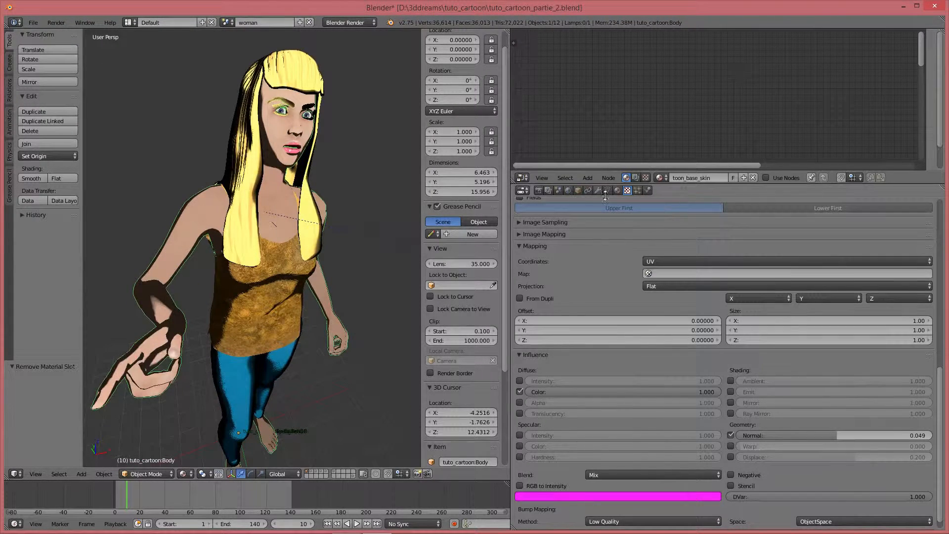
Step: Replace the body's material with a single-user copy of toon_final named toon_final_skin
{"action": "scroll", "coordinate": [663, 229], "scroll_direction": "up", "scroll_amount": 5}
{"action": "left_click", "coordinate": [617, 190]}
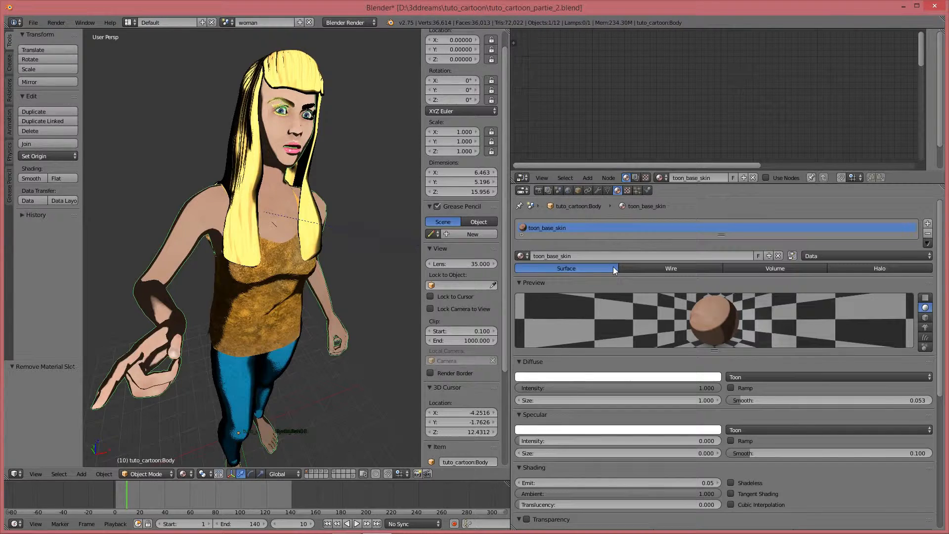
{"action": "left_click", "coordinate": [521, 256]}
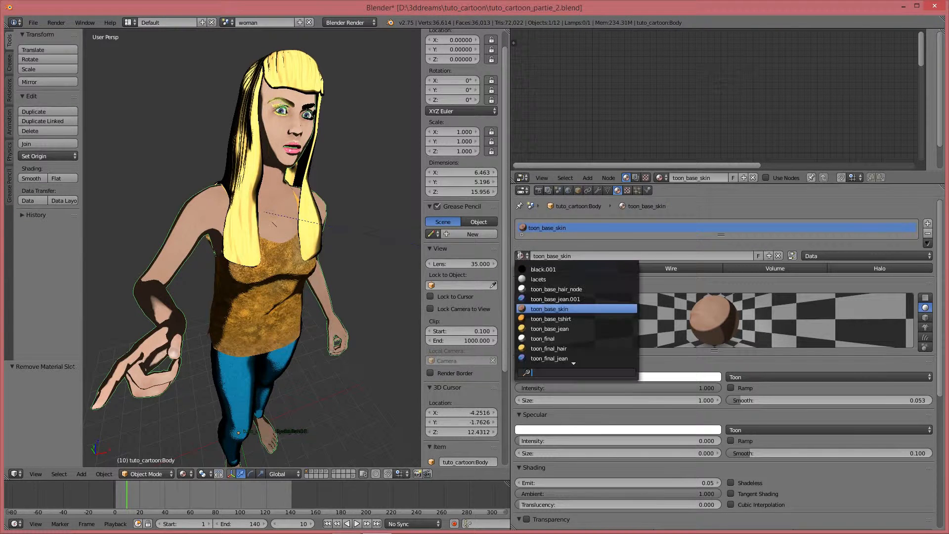
{"action": "left_click", "coordinate": [566, 339]}
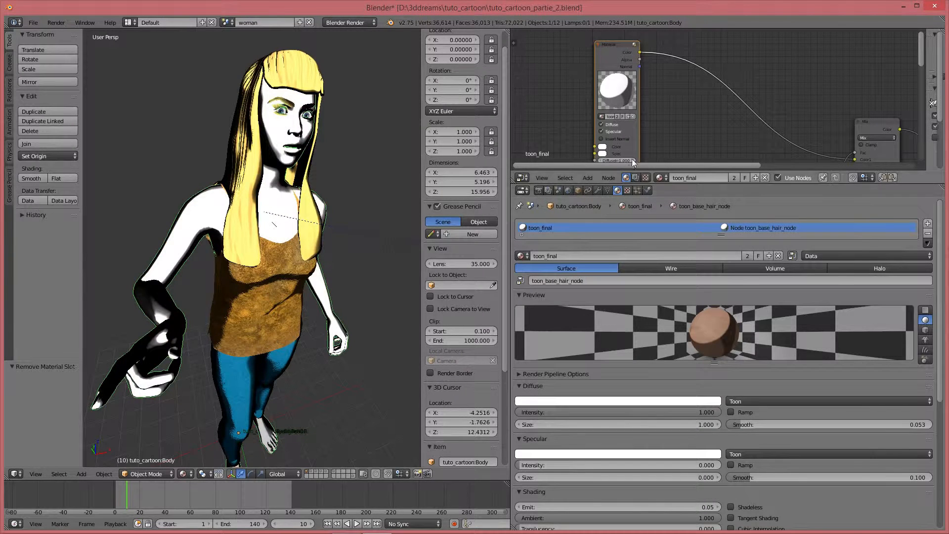
{"action": "left_click", "coordinate": [747, 256]}
{"action": "left_click", "coordinate": [591, 255]}
{"action": "key", "text": "BackSpace"}
{"action": "key", "text": "BackSpace"}
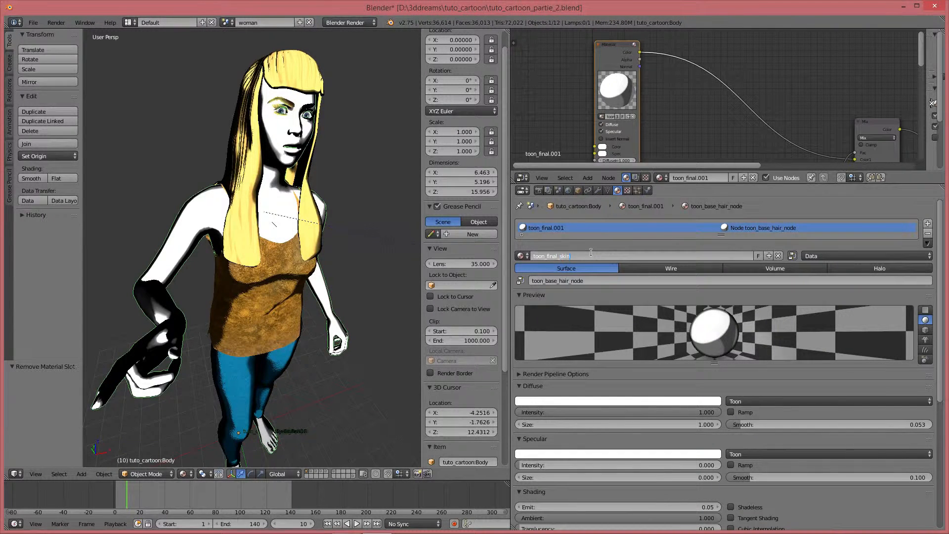
{"action": "key", "text": "Return"}
Step: Rename the node material inside toon_final_skin as toon_base_skin
{"action": "left_click", "coordinate": [592, 280]}
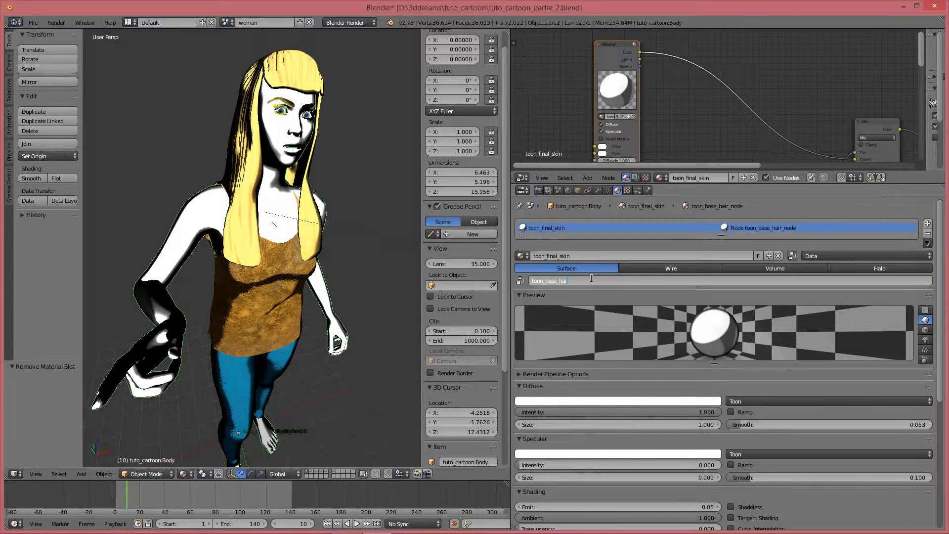
{"action": "type", "text": "_skin"}
{"action": "key", "text": "Return"}
{"action": "scroll", "coordinate": [761, 307], "scroll_direction": "down", "scroll_amount": 2}
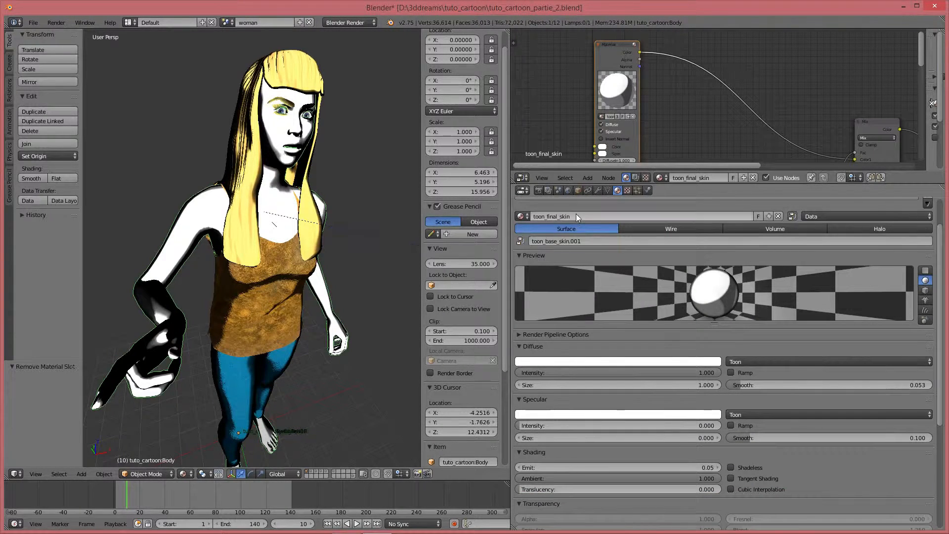
{"action": "scroll", "coordinate": [680, 248], "scroll_direction": "up", "scroll_amount": 2}
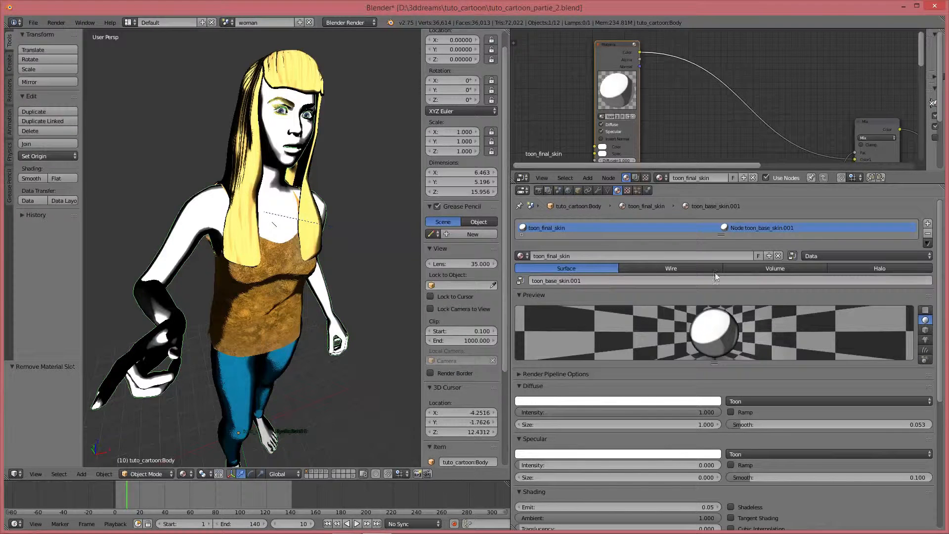
Step: Set the material node inside toon_final_skin to the existing textured toon_base_skin material
{"action": "left_click", "coordinate": [602, 116]}
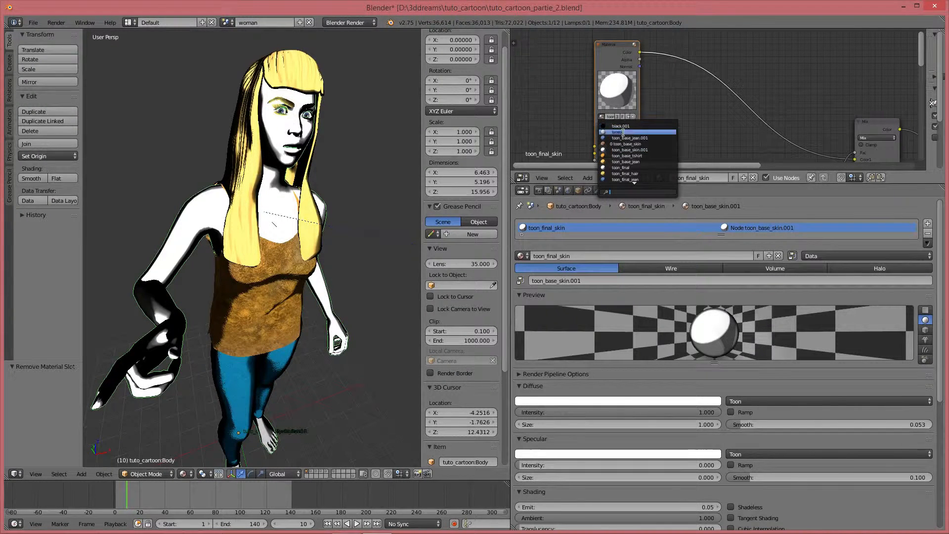
{"action": "left_click", "coordinate": [645, 144]}
{"action": "middle_click_drag", "start_coordinate": [161, 286], "coordinate": [285, 234]}
{"action": "scroll", "coordinate": [295, 97], "scroll_direction": "up", "scroll_amount": 4}
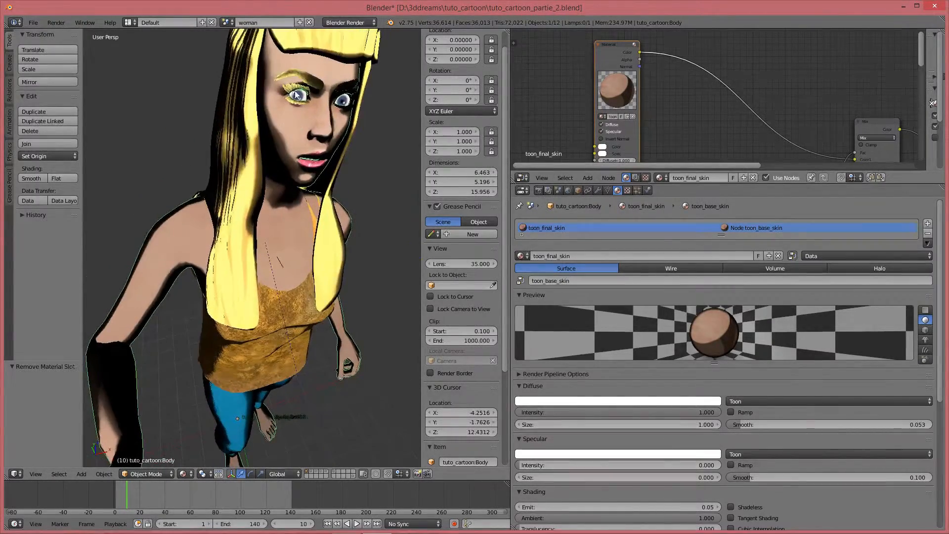
{"action": "scroll", "coordinate": [289, 93], "scroll_direction": "up", "scroll_amount": 2}
{"action": "middle_click_drag", "start_coordinate": [289, 93], "coordinate": [307, 79]}
Step: Select the eyebrows and preview the whole character with Rendered viewport shading
{"action": "right_click", "coordinate": [305, 67]}
{"action": "scroll", "coordinate": [304, 67], "scroll_direction": "up", "scroll_amount": 4}
{"action": "scroll", "coordinate": [304, 69], "scroll_direction": "down", "scroll_amount": 6}
{"action": "scroll", "coordinate": [307, 157], "scroll_direction": "up", "scroll_amount": 2}
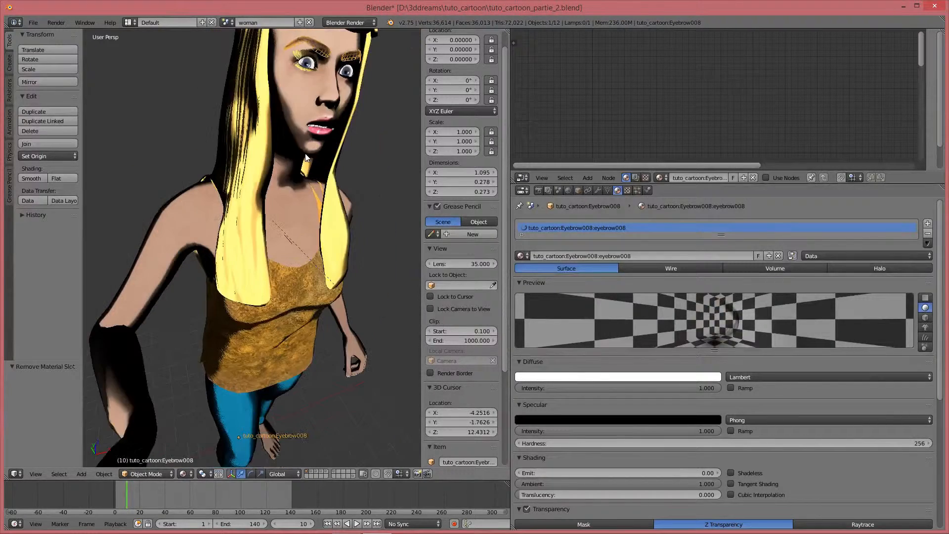
{"action": "scroll", "coordinate": [268, 189], "scroll_direction": "down", "scroll_amount": 3}
{"action": "left_click", "coordinate": [182, 474]}
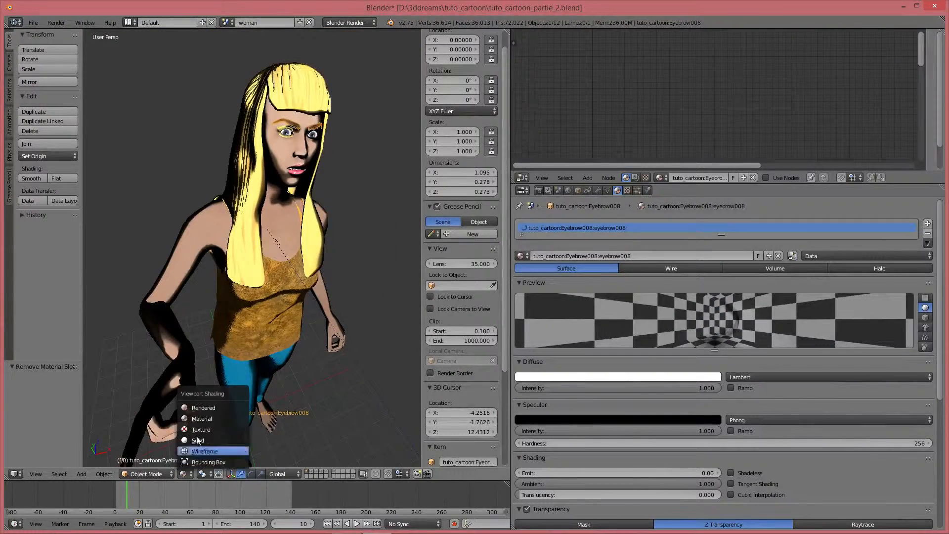
{"action": "left_click", "coordinate": [203, 407]}
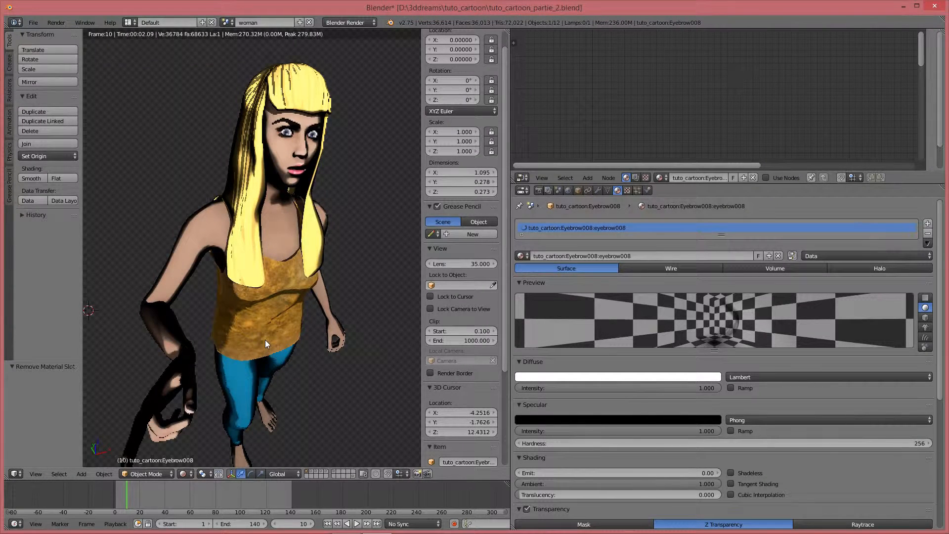
{"action": "scroll", "coordinate": [265, 339], "scroll_direction": "down", "scroll_amount": 1}
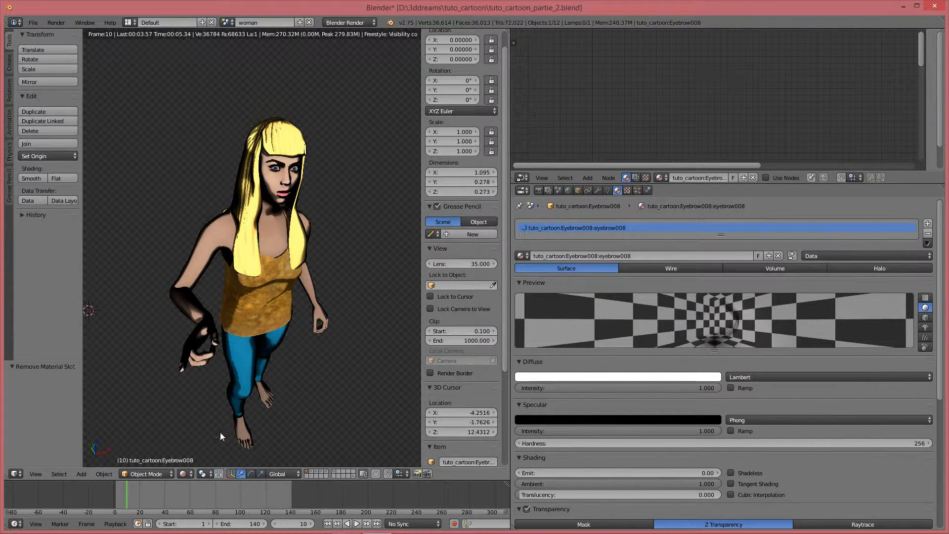
Step: Disable Freestyle in the render settings and switch the viewport to Solid shading
{"action": "left_click", "coordinate": [183, 474]}
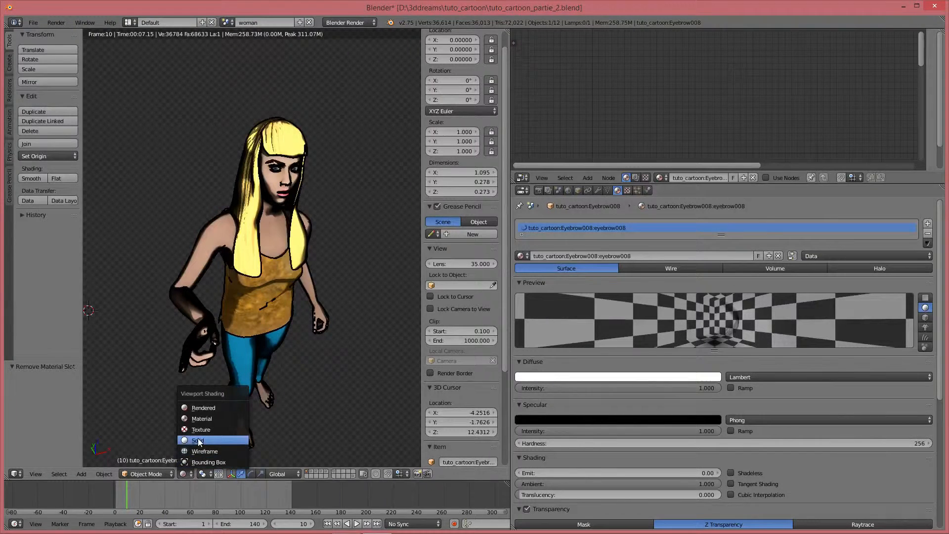
{"action": "left_click", "coordinate": [538, 190]}
{"action": "left_click", "coordinate": [527, 524]}
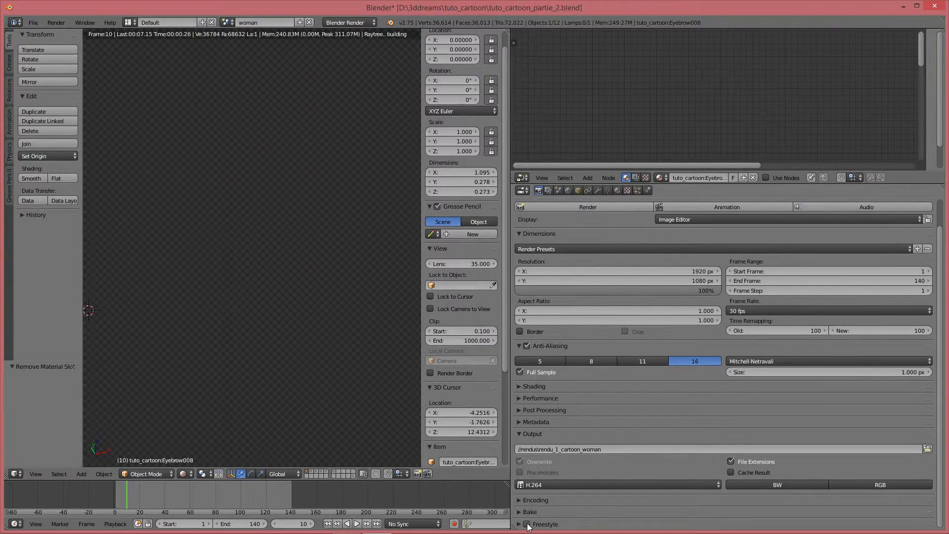
{"action": "left_click", "coordinate": [186, 474]}
{"action": "left_click", "coordinate": [212, 440]}
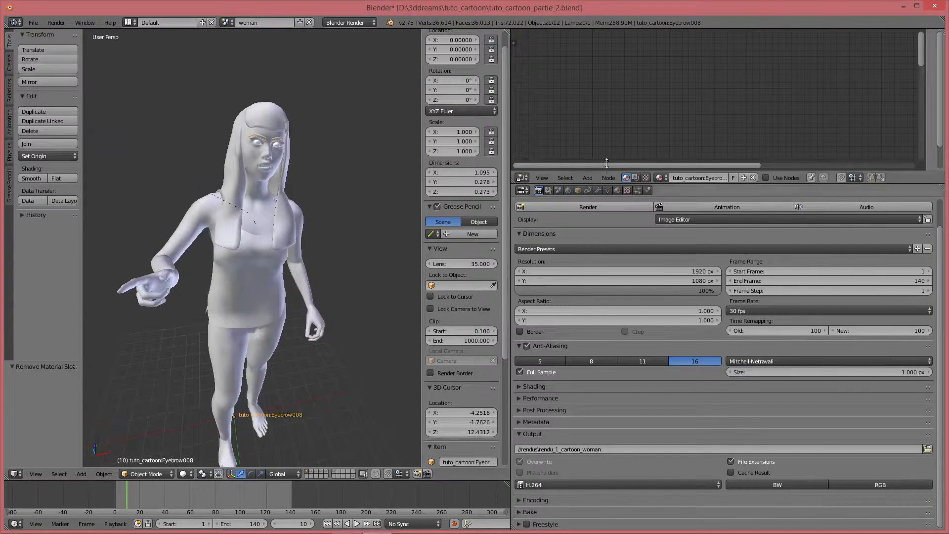
Step: Select the woman's body mesh and show its material settings
{"action": "left_click", "coordinate": [569, 191]}
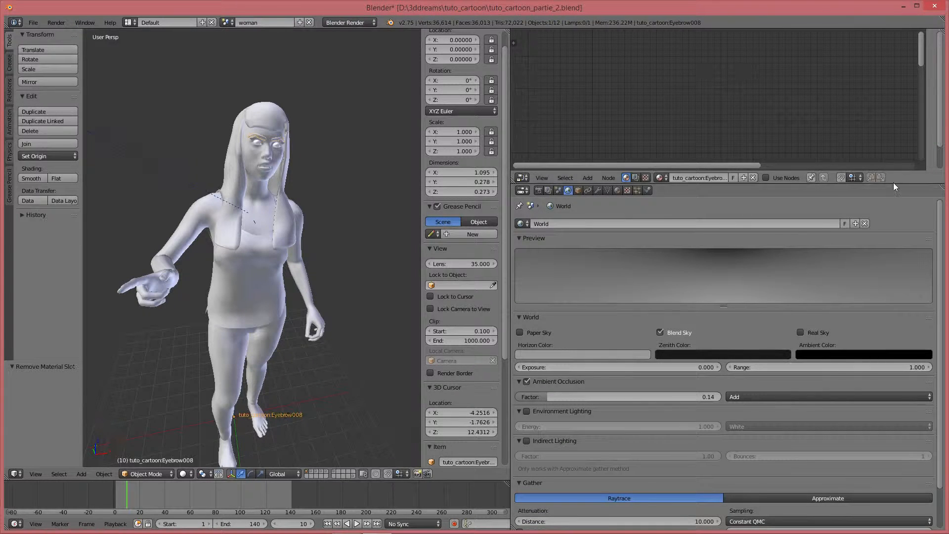
{"action": "right_click", "coordinate": [303, 226]}
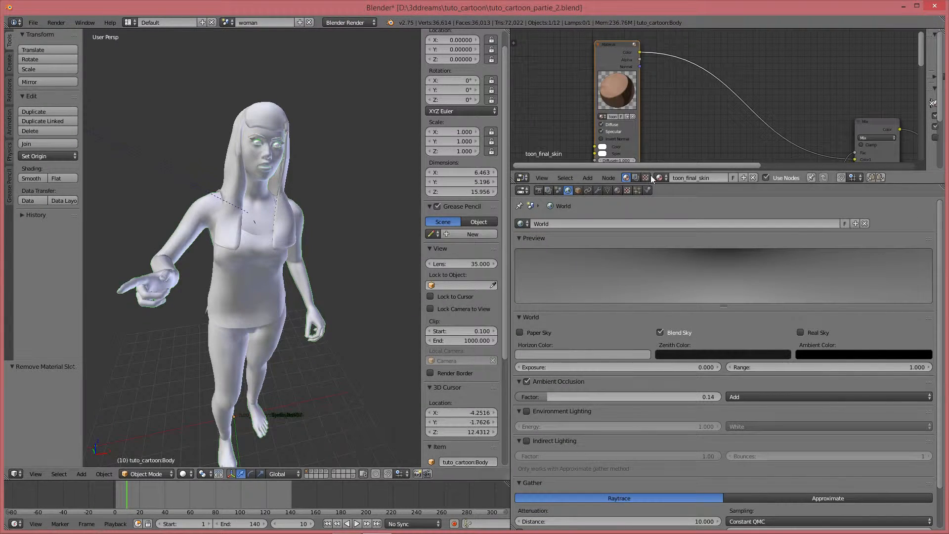
{"action": "left_click", "coordinate": [618, 190]}
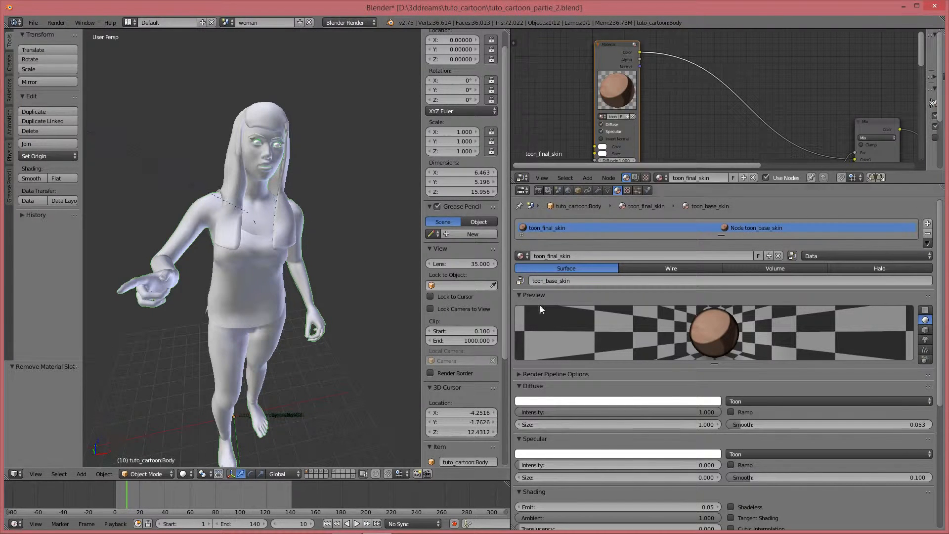
Step: Try the toon_base_skin material on the body, and restore toon_final_skin
{"action": "left_click", "coordinate": [521, 256]}
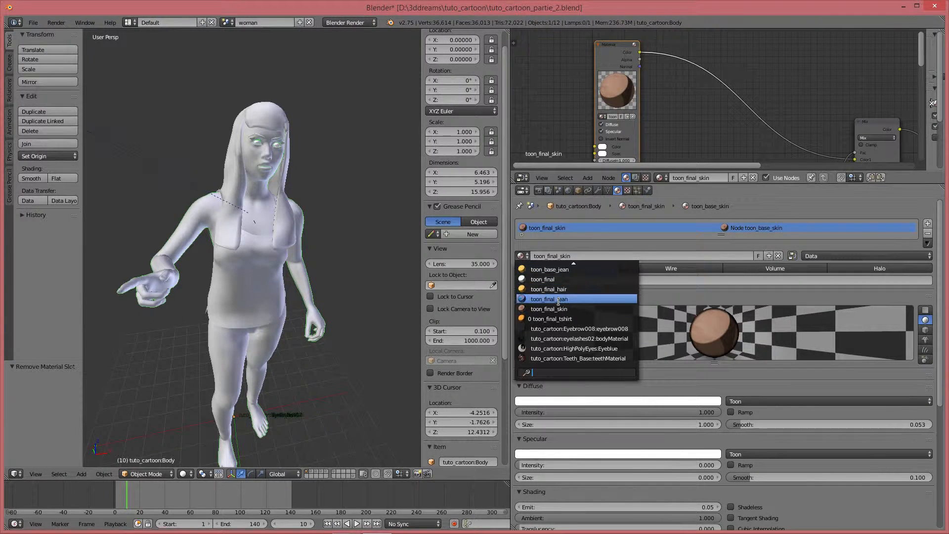
{"action": "scroll", "coordinate": [563, 297], "scroll_direction": "up", "scroll_amount": 6}
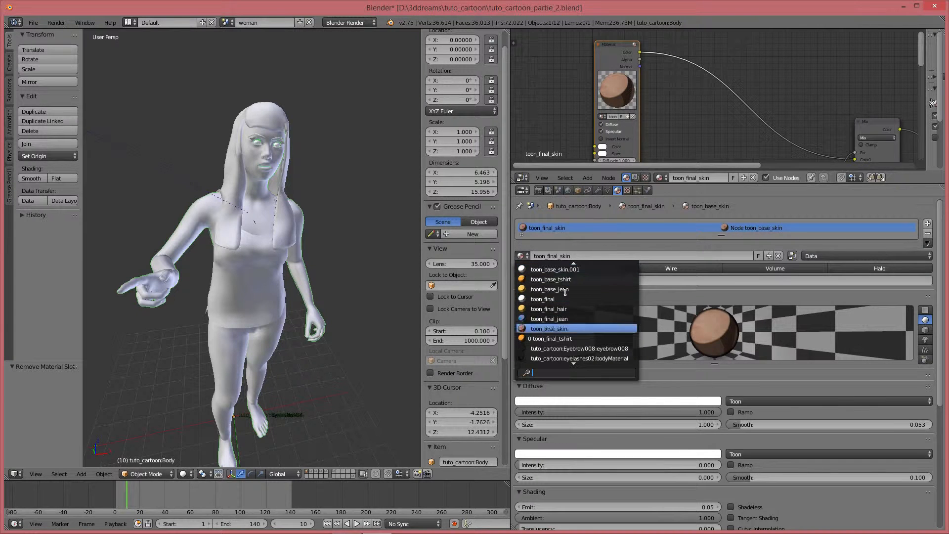
{"action": "left_click", "coordinate": [568, 298]}
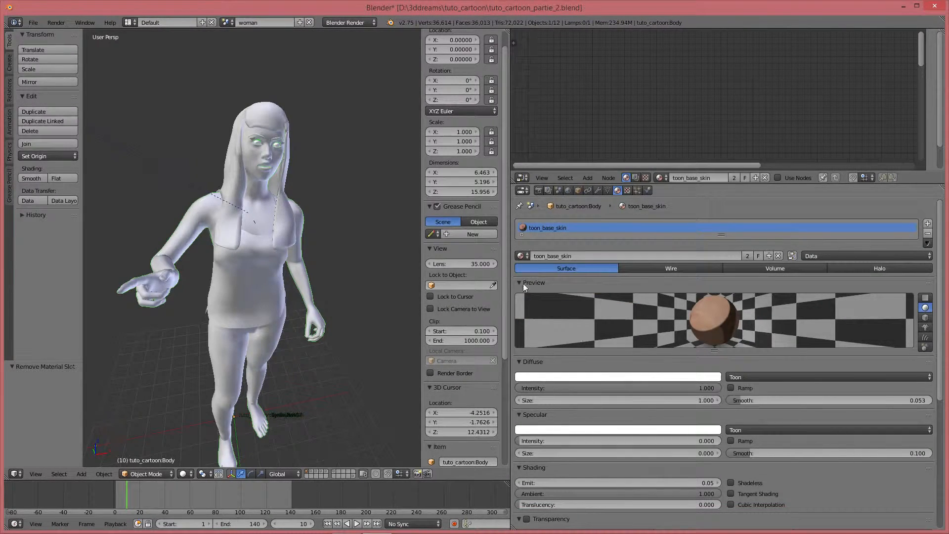
{"action": "left_click", "coordinate": [525, 255]}
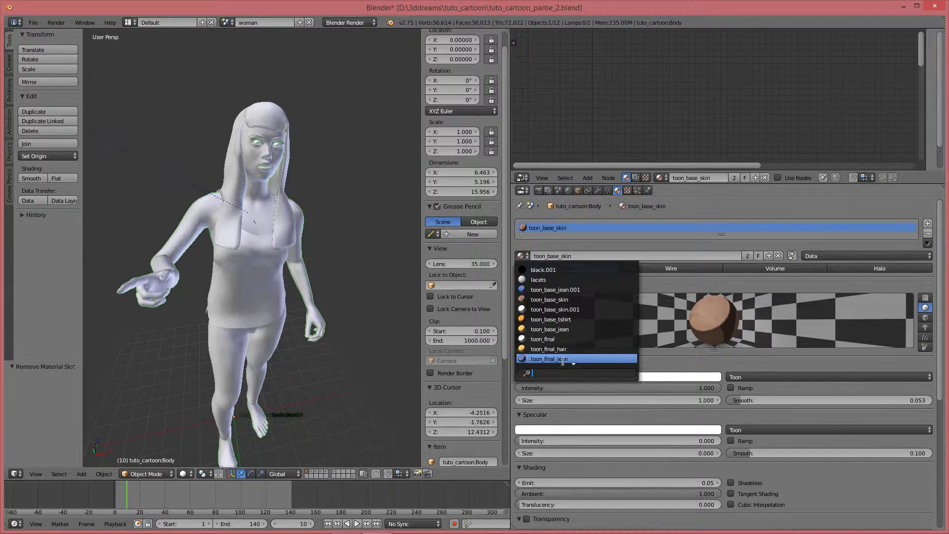
{"action": "left_click", "coordinate": [557, 339]}
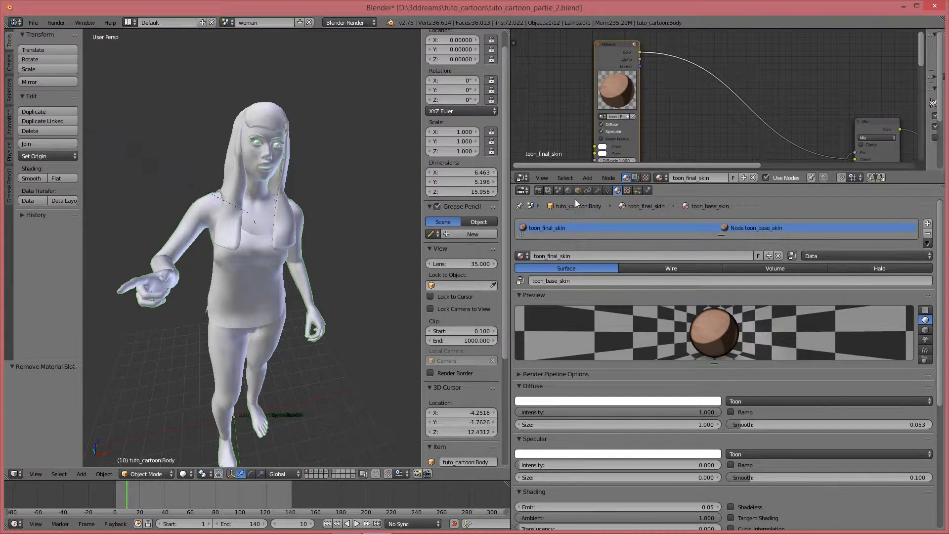
Step: Set the world's ambient occlusion factor to 0.30 and examine the character from several angles with Rendered viewport shading
{"action": "left_click", "coordinate": [568, 192]}
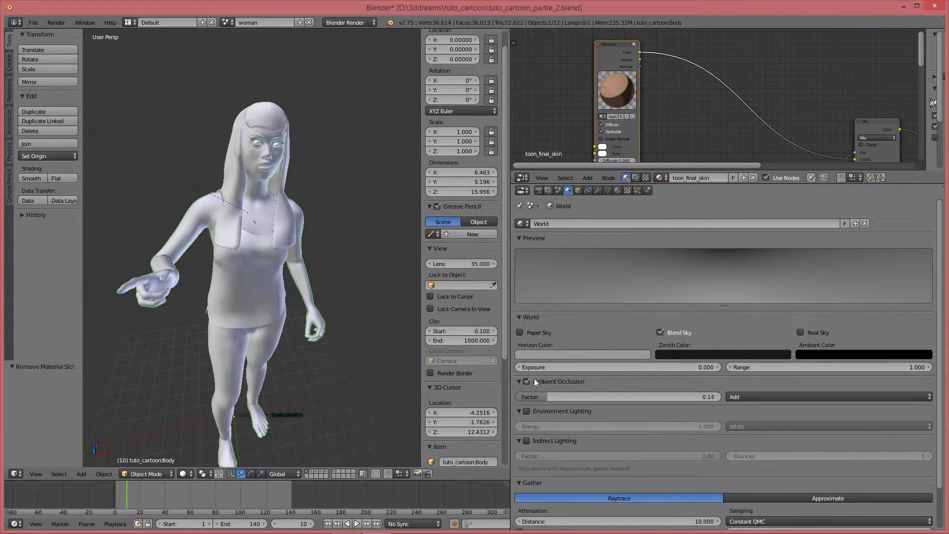
{"action": "left_click_drag", "start_coordinate": [564, 396], "coordinate": [579, 396]}
{"action": "left_click", "coordinate": [183, 473]}
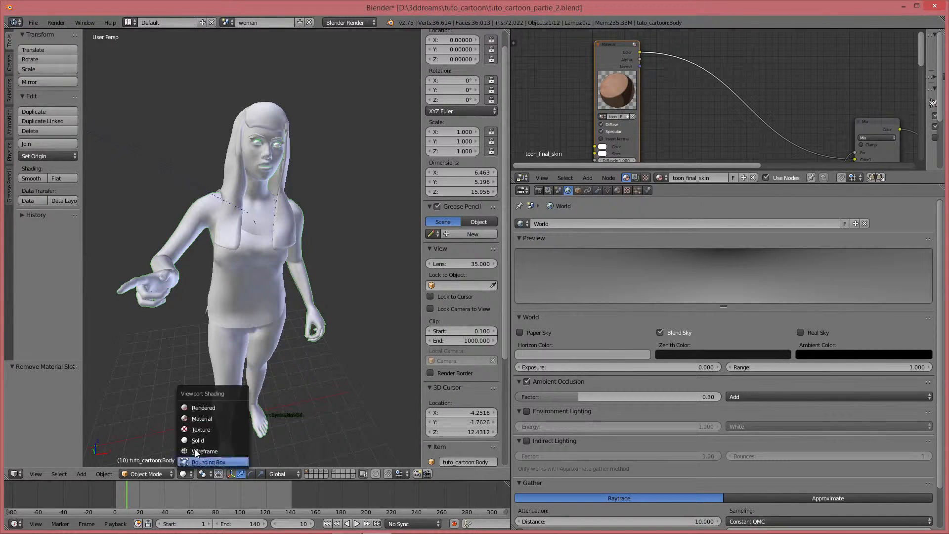
{"action": "left_click", "coordinate": [204, 407]}
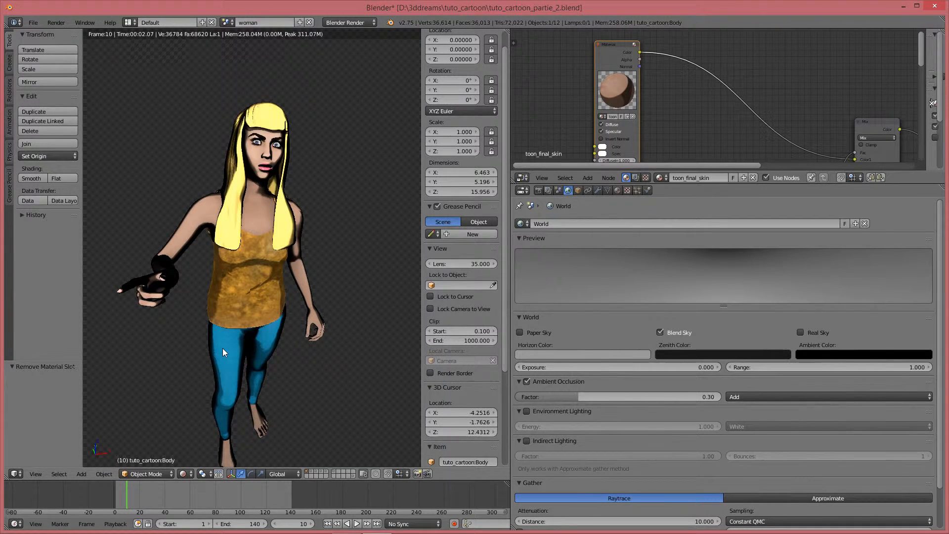
{"action": "middle_click_drag", "start_coordinate": [222, 348], "coordinate": [242, 350]}
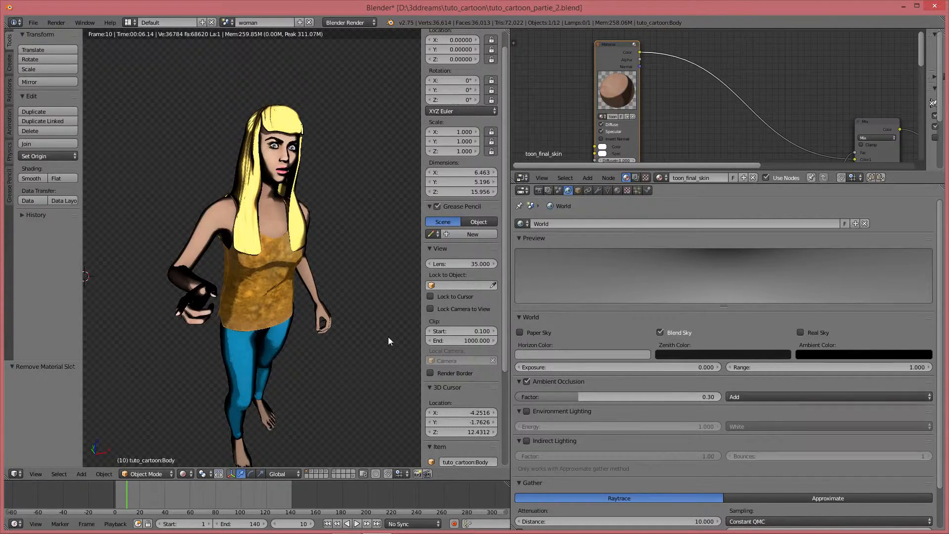
{"action": "mouse_move", "coordinate": [236, 299]}
{"action": "middle_mouse_down"}
{"action": "mouse_move", "coordinate": [214, 298]}
{"action": "mouse_move", "coordinate": [241, 295]}
{"action": "middle_mouse_up"}
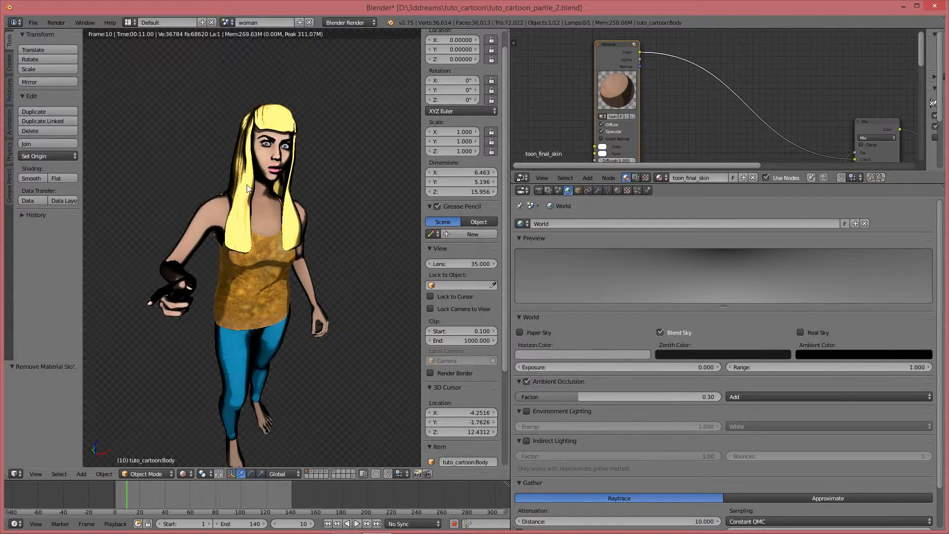
{"action": "scroll", "coordinate": [247, 185], "scroll_direction": "up", "scroll_amount": 2}
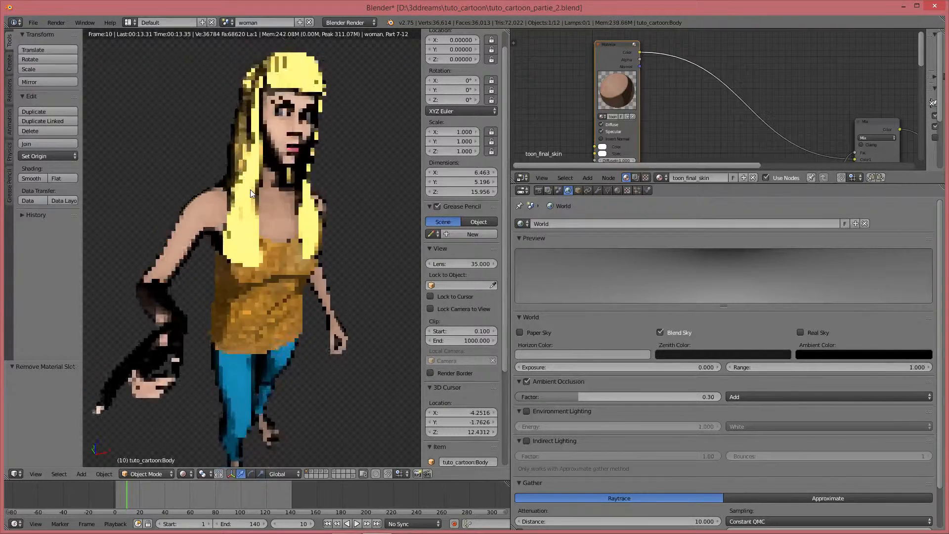
{"action": "middle_click_drag", "start_coordinate": [251, 189], "coordinate": [225, 271]}
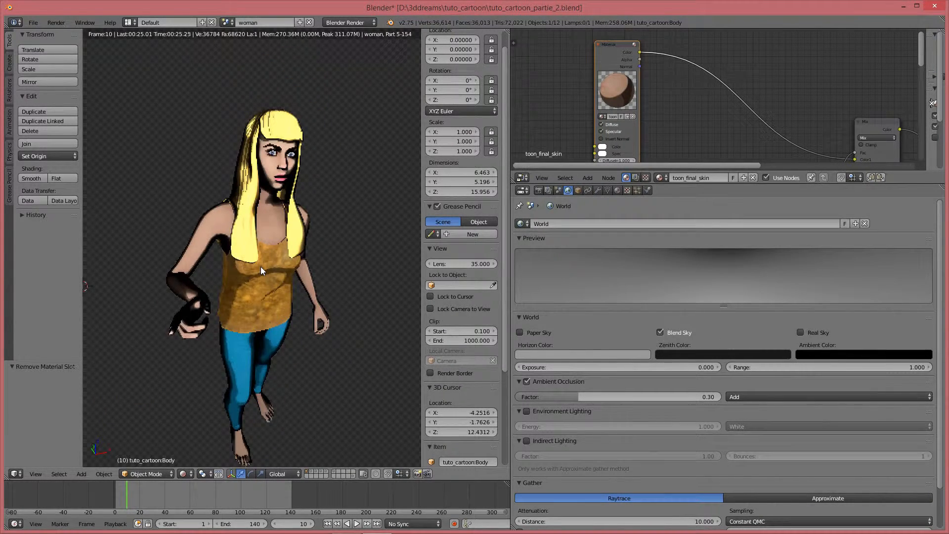
{"action": "scroll", "coordinate": [798, 163], "scroll_direction": "down", "scroll_amount": 1}
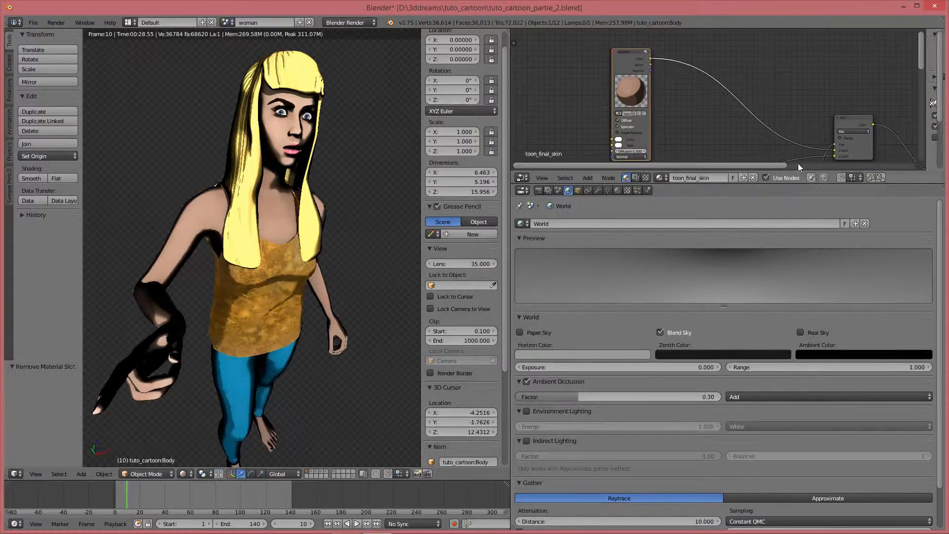
Step: Enlarge the node editor and examine the whole toon_final_skin node tree, including the mix, curves and multiply nodes
{"action": "left_click_drag", "start_coordinate": [895, 183], "coordinate": [895, 402]}
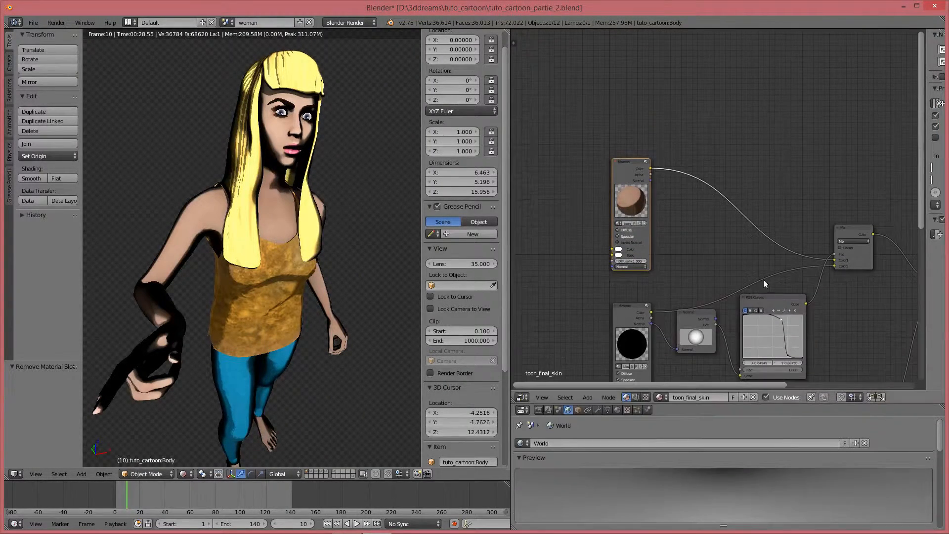
{"action": "key", "text": "Home"}
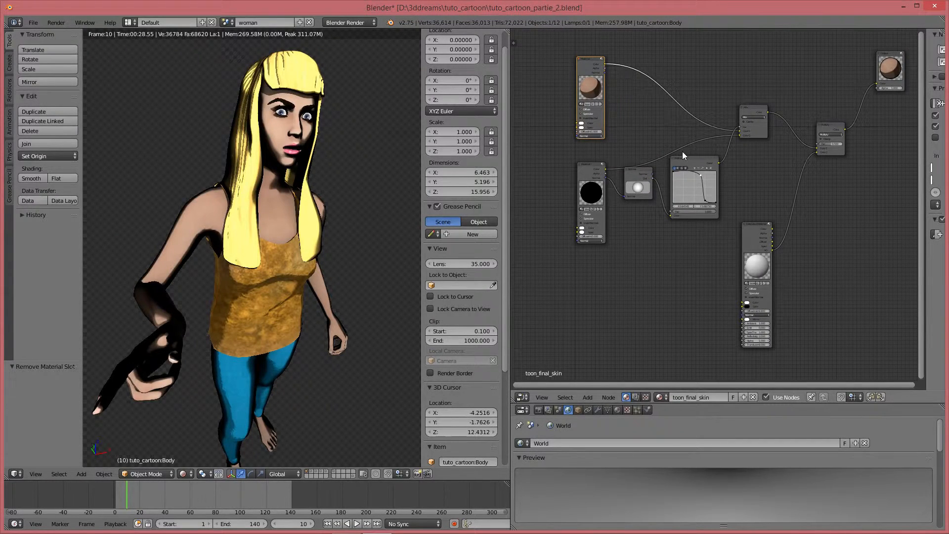
{"action": "middle_click_drag", "start_coordinate": [831, 211], "coordinate": [807, 234]}
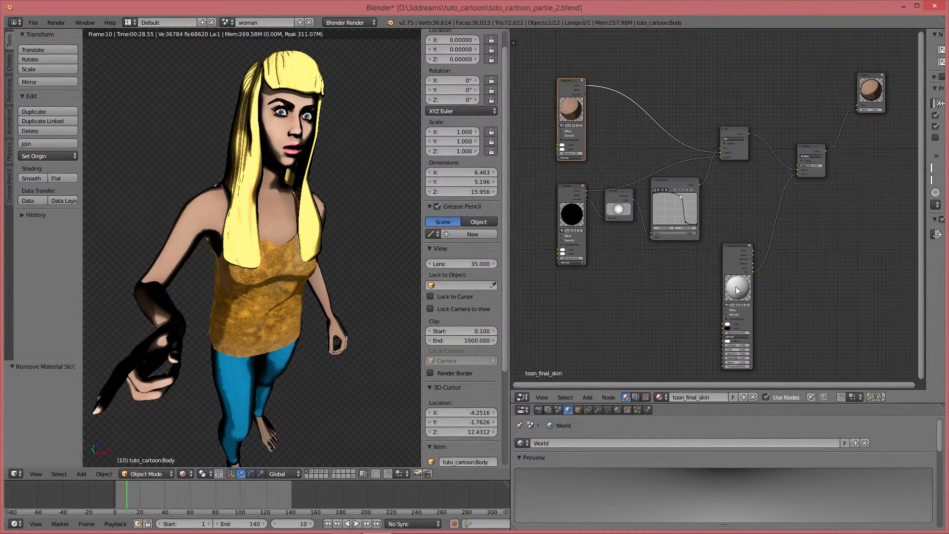
{"action": "scroll", "coordinate": [737, 291], "scroll_direction": "up", "scroll_amount": 2}
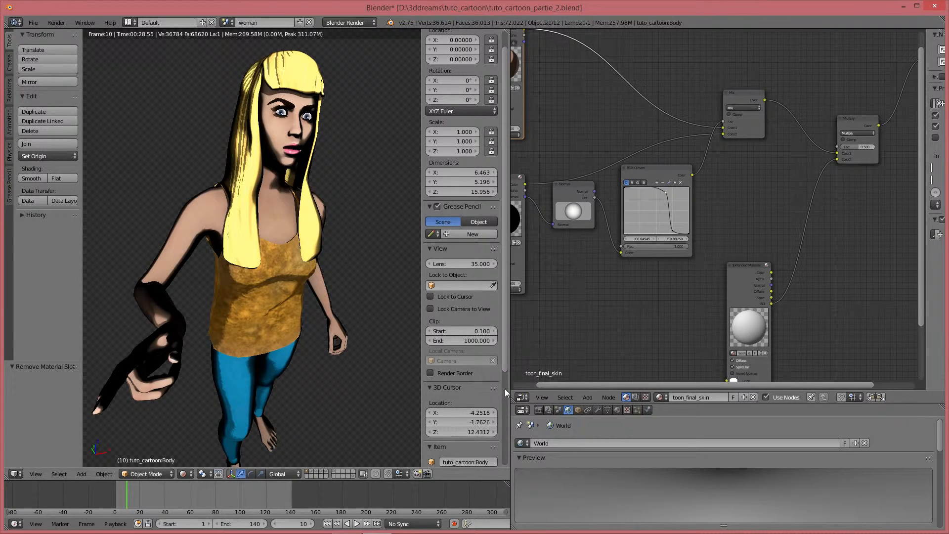
Step: Show the body's modifiers and compare the character in Solid, Material and Rendered viewport shading
{"action": "left_click", "coordinate": [598, 409]}
{"action": "left_click", "coordinate": [184, 473]}
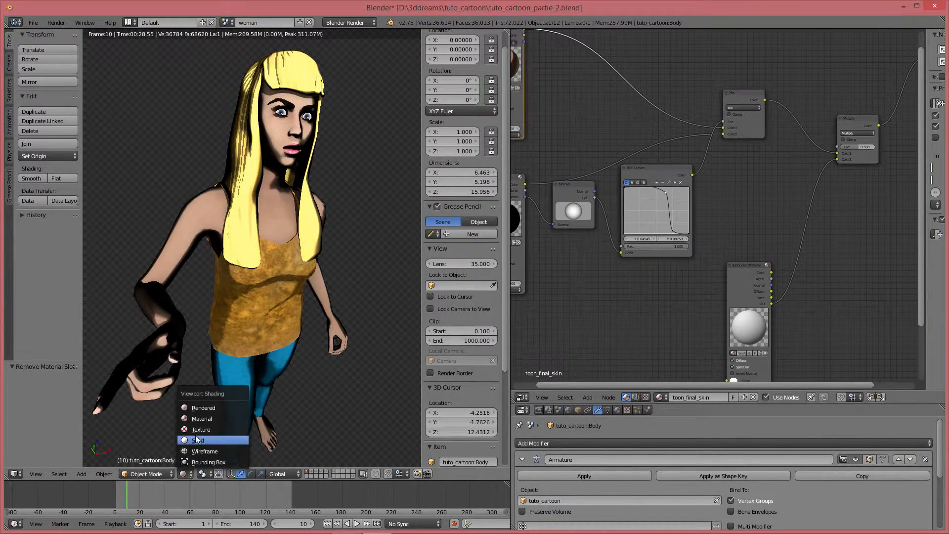
{"action": "left_click", "coordinate": [196, 440]}
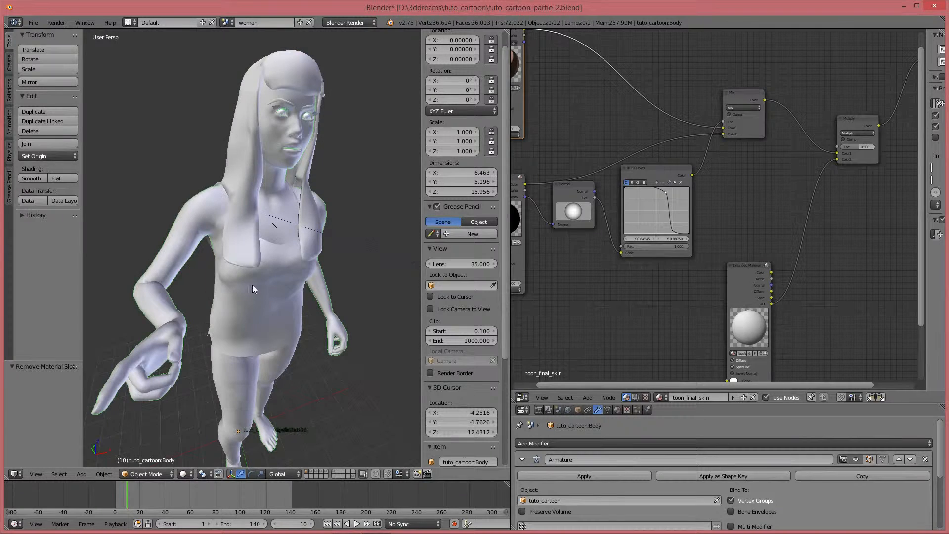
{"action": "left_click", "coordinate": [183, 473]}
{"action": "left_click", "coordinate": [206, 421]}
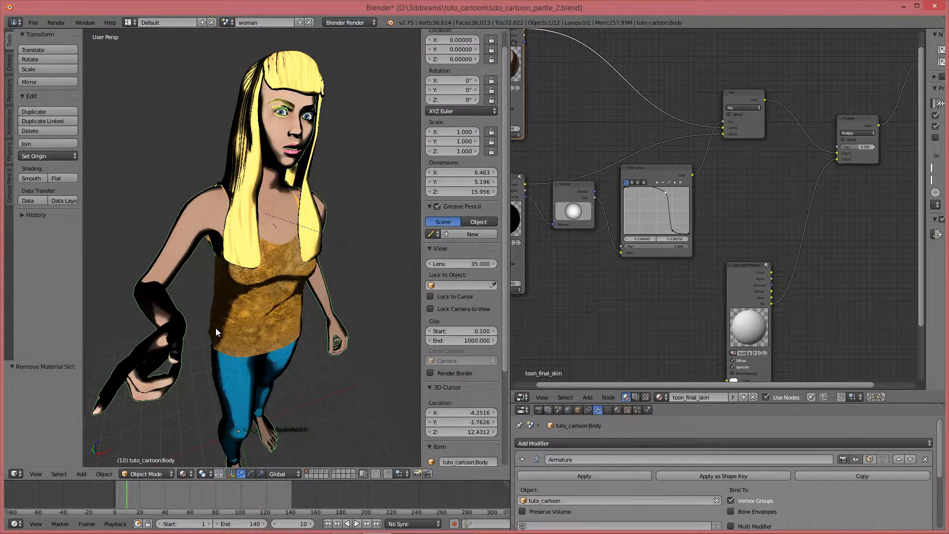
{"action": "key", "text": "shift+z"}
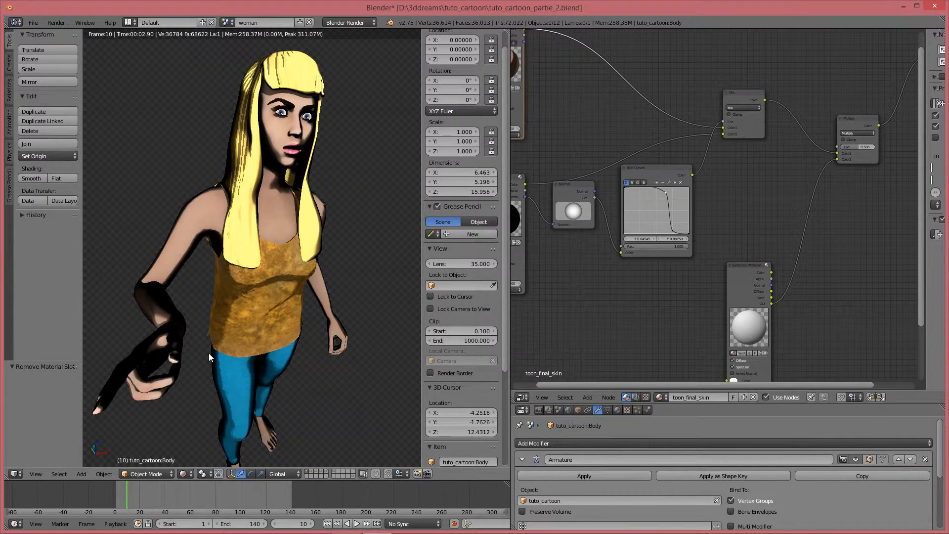